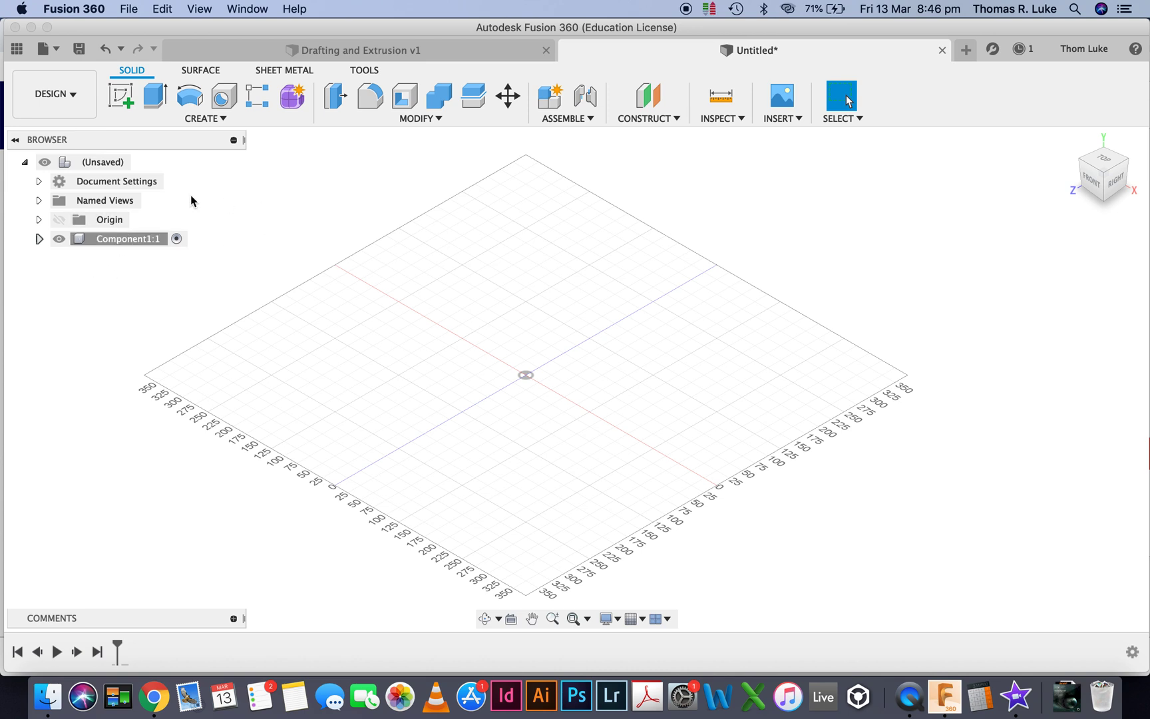
Step: Start a sketch on the vertical YZ plane and draw a vertical line about 447 mm long upward from the origin
click(119, 100)
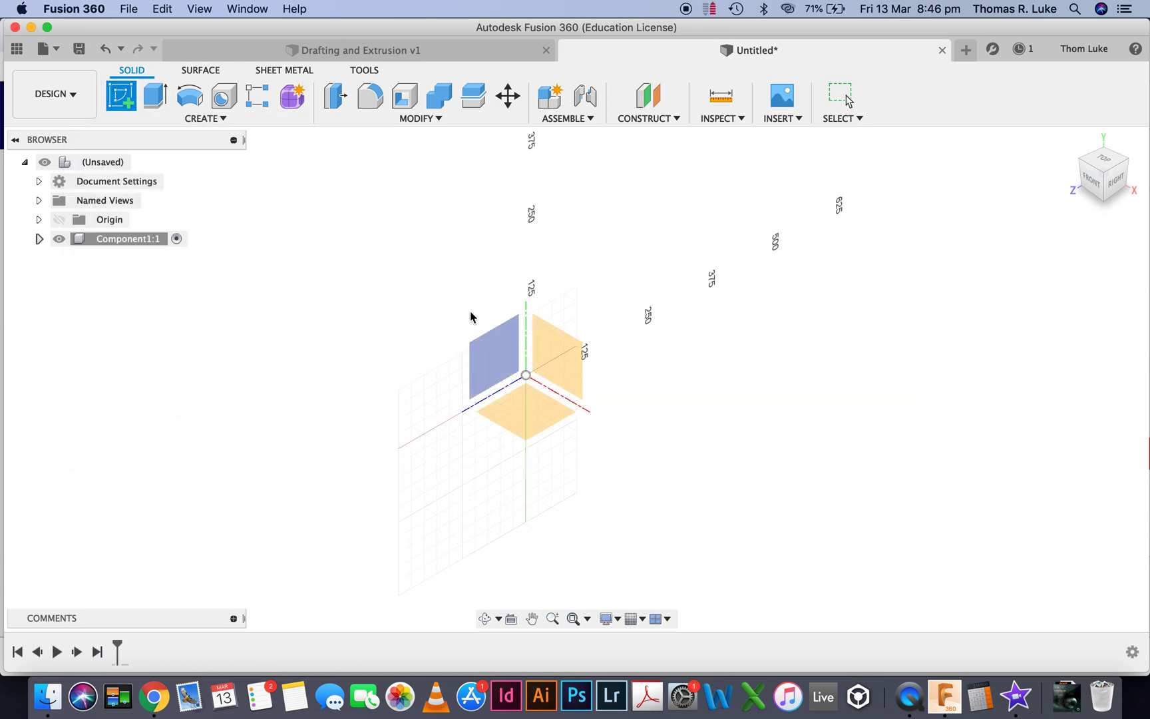
click(502, 358)
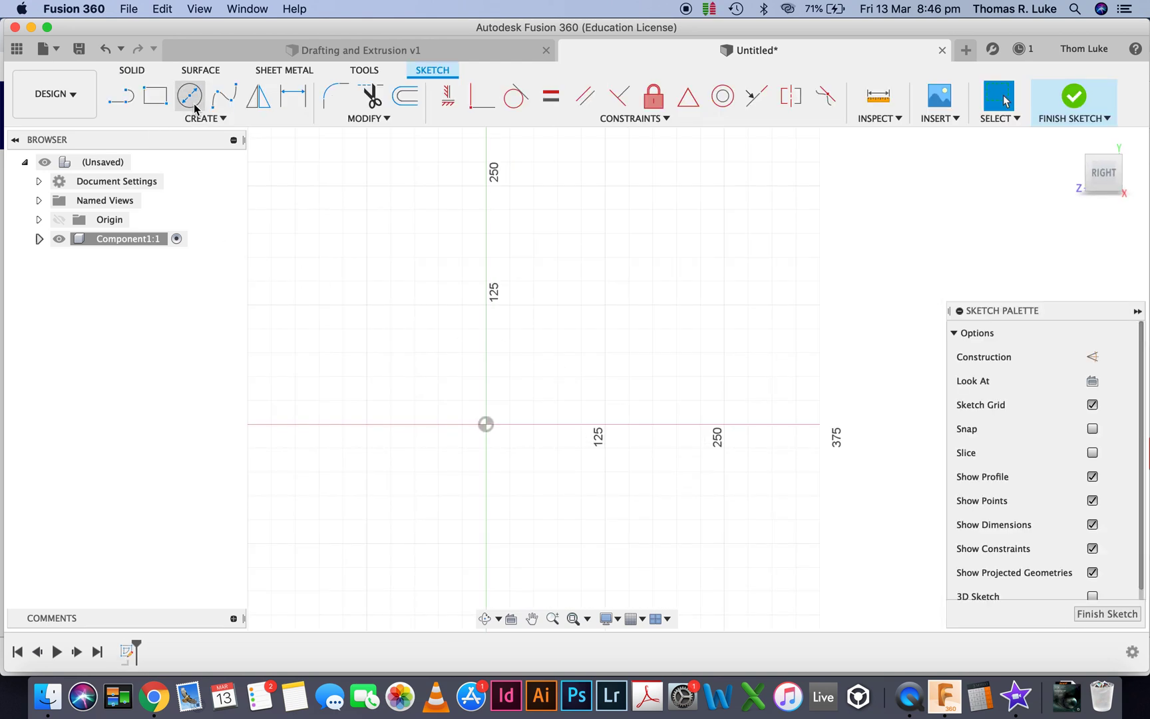
click(120, 96)
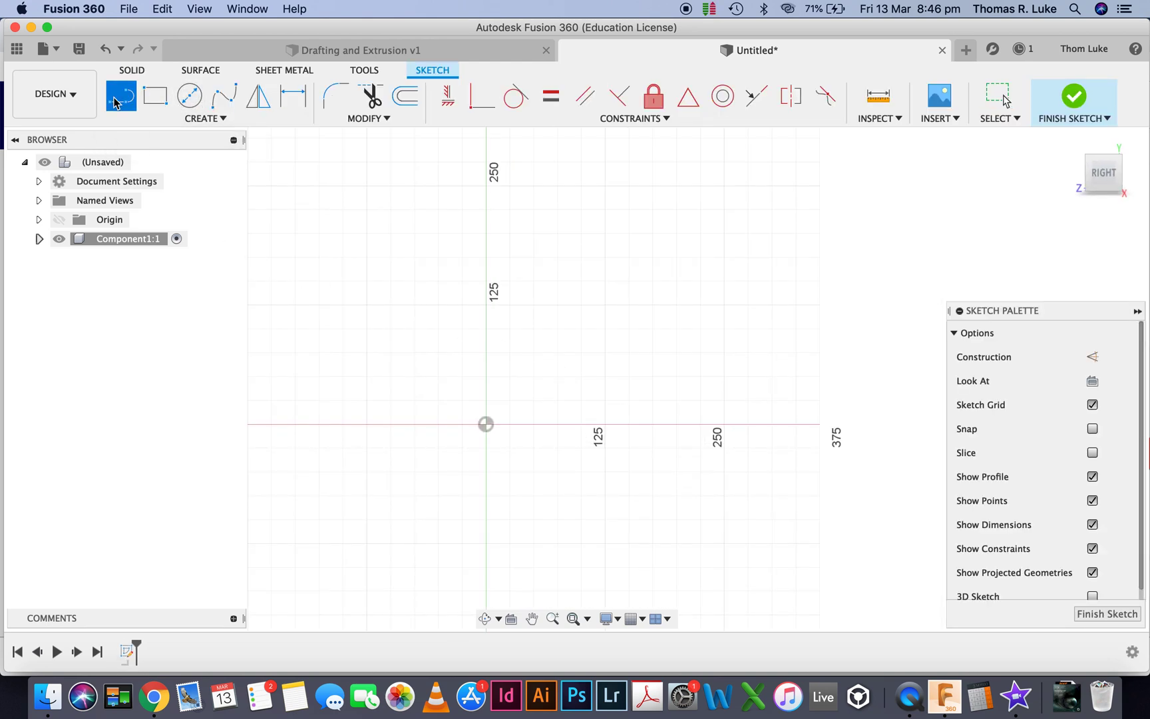
click(487, 424)
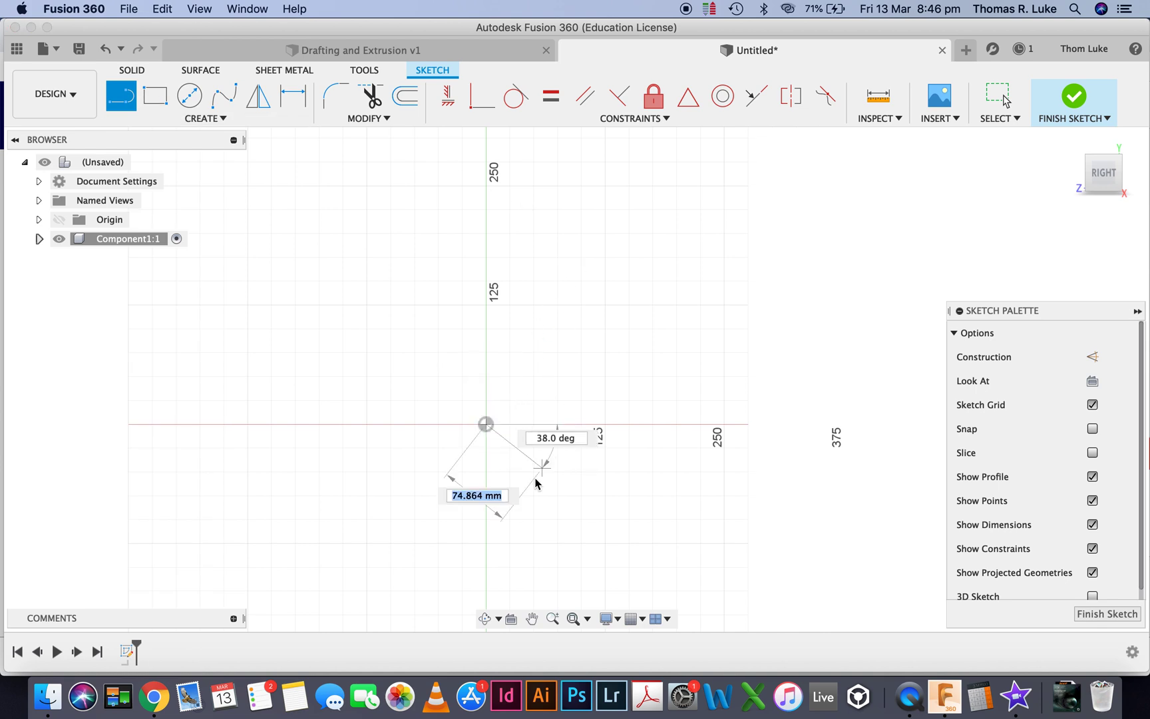
scroll(539, 470, down, 3)
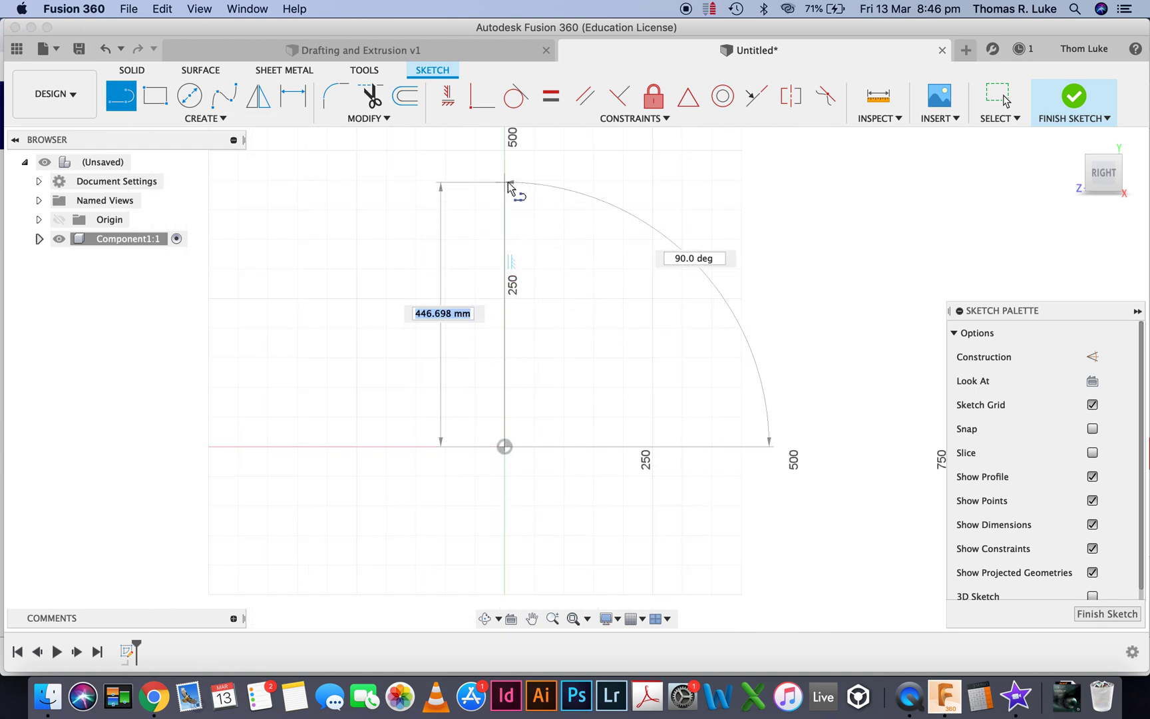
click(506, 182)
Step: Close the profile with angled line segments from the vertical line's upper end, forming a small lower notch before returning to the origin
click(626, 232)
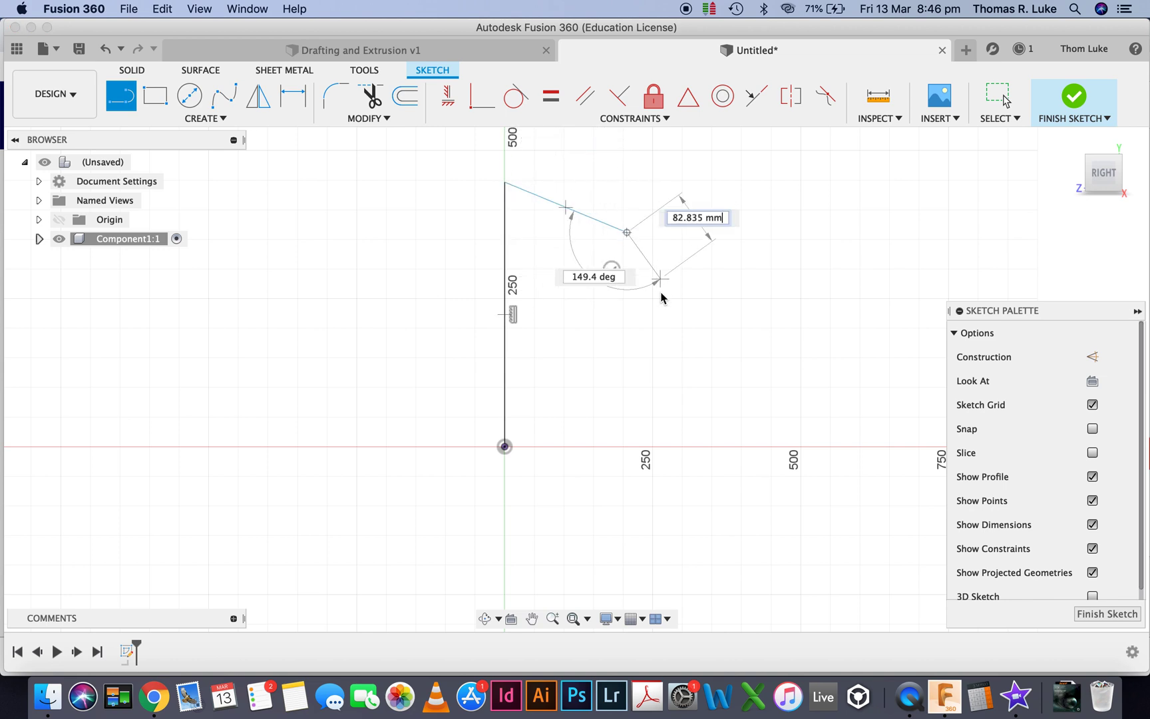
click(653, 314)
click(627, 372)
click(648, 390)
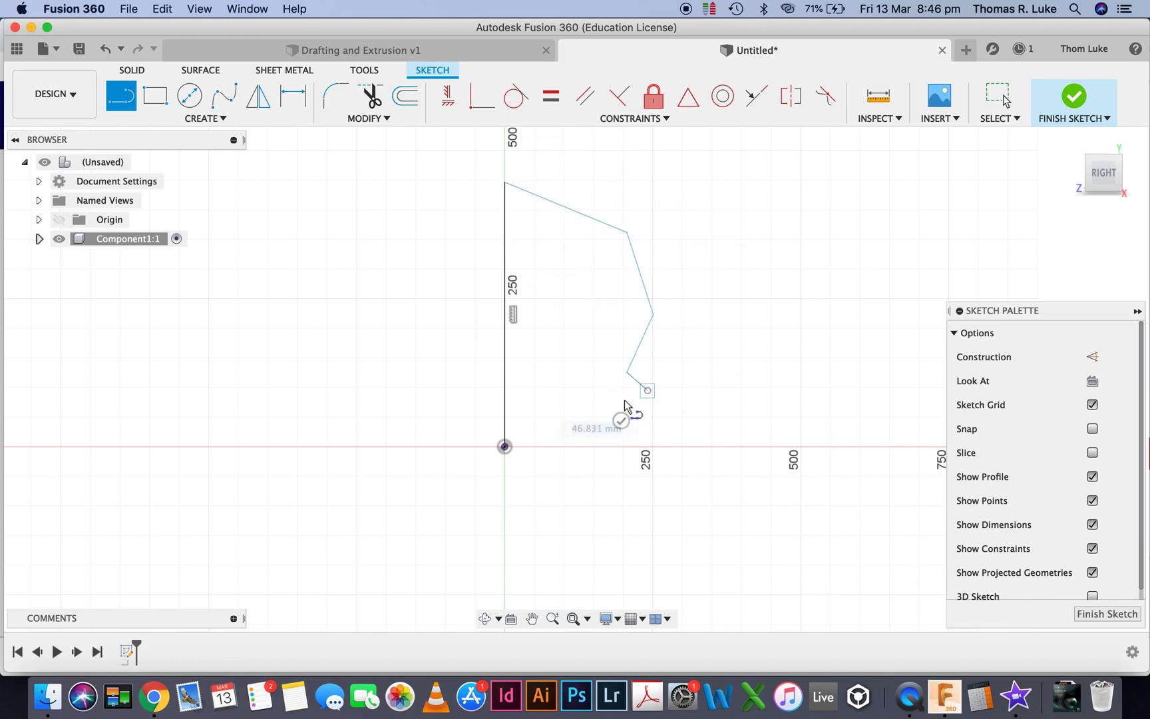
click(506, 447)
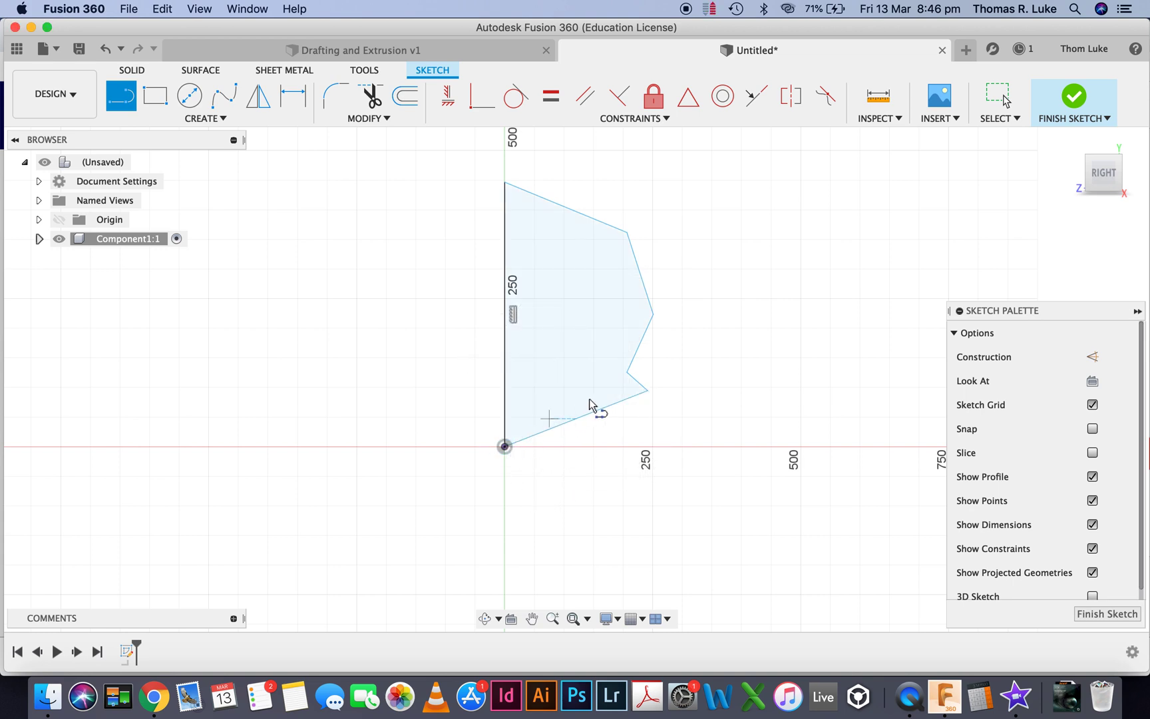
Step: Fillet the profile's two upper corners with a 50 mm radius
click(335, 96)
click(628, 233)
drag(631, 233, 628, 241)
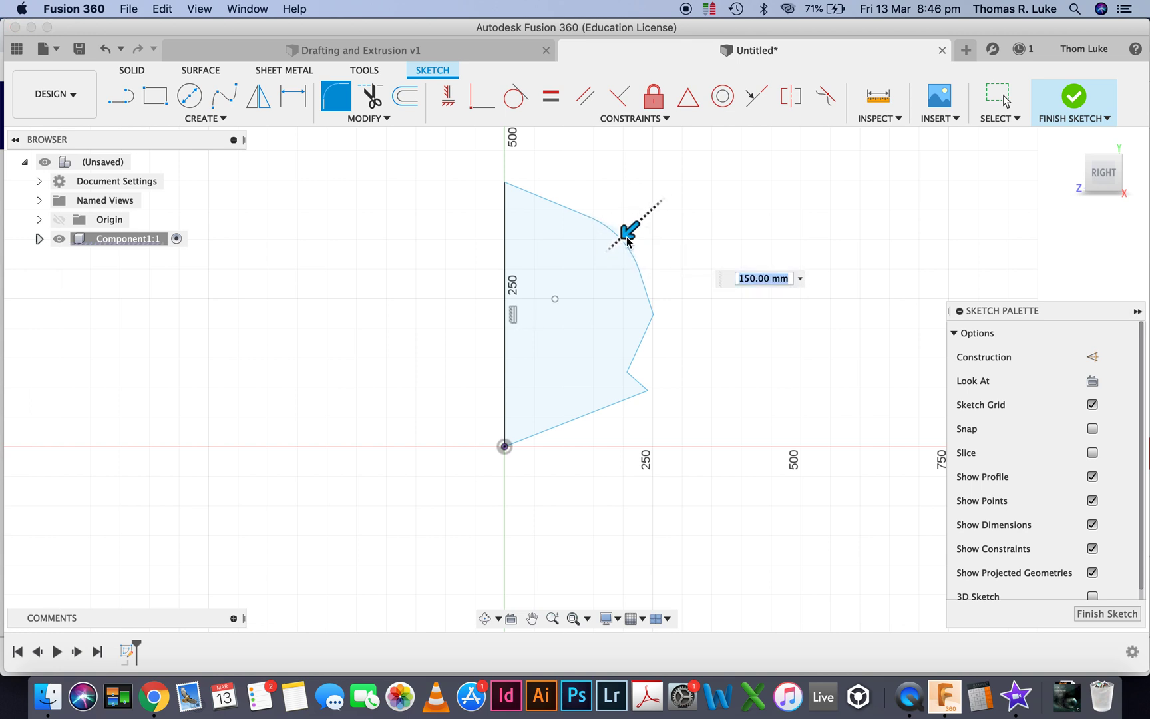
click(506, 184)
drag(537, 231, 511, 192)
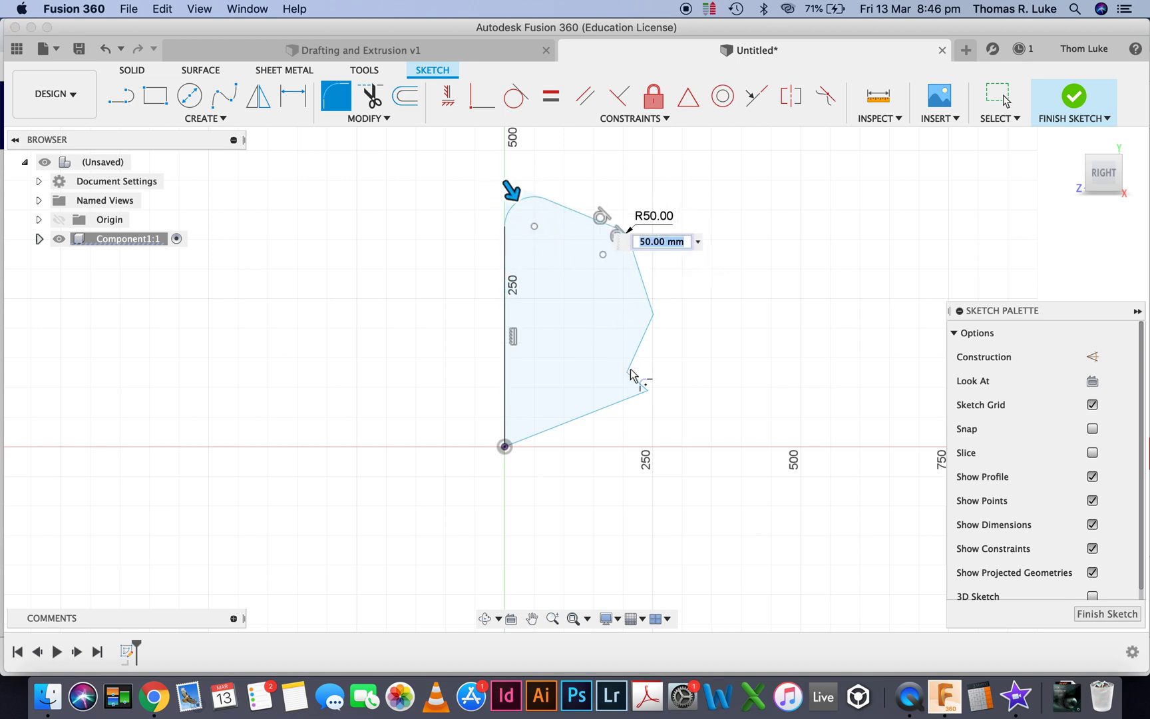
Step: Fillet the inner and outer corners of the lower notch, set the shared radius to 12.5 mm, and finish the sketch
click(631, 377)
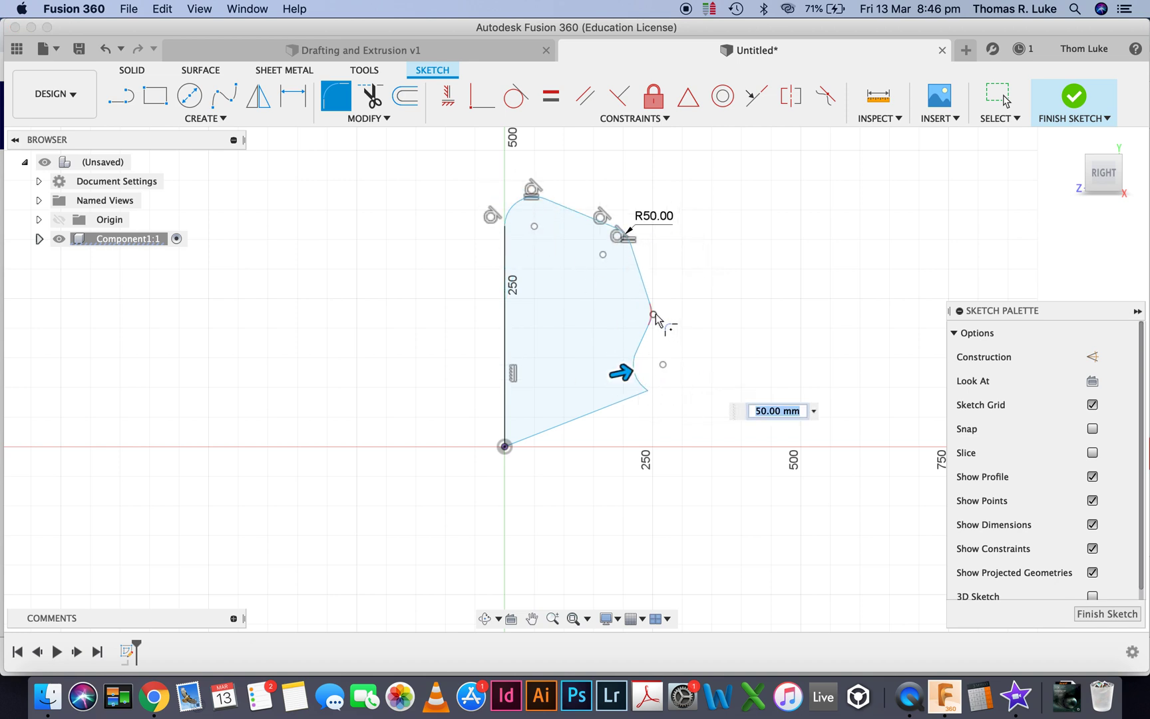
click(649, 395)
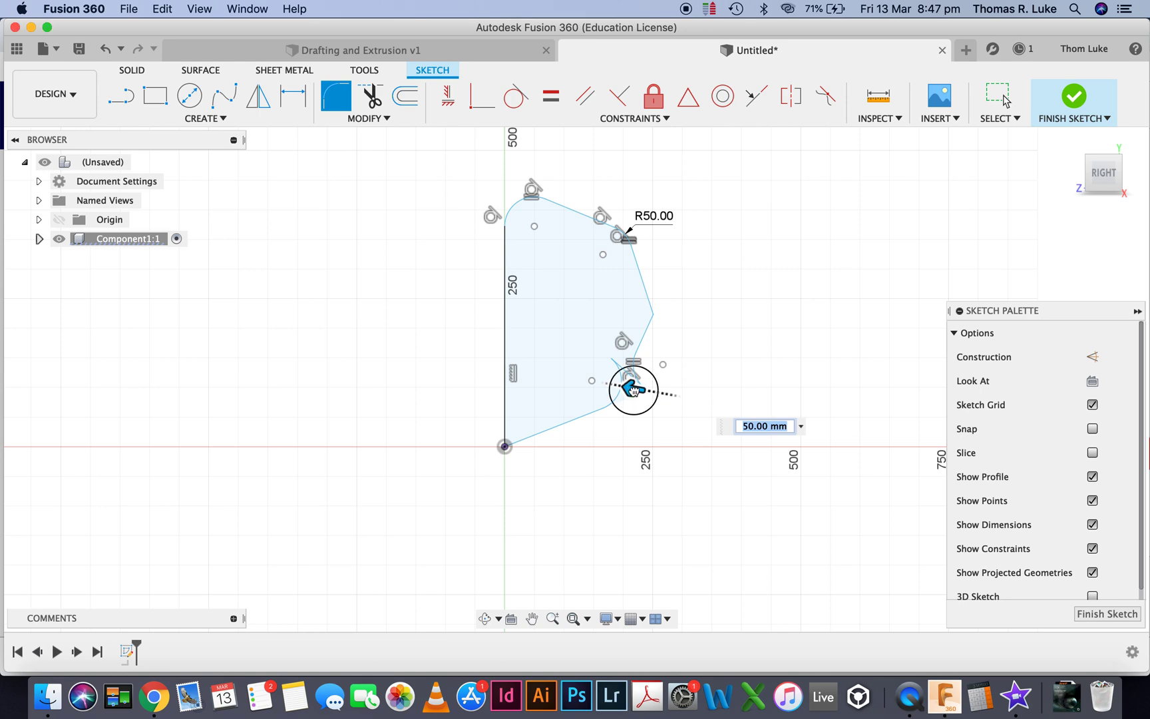
drag(633, 391, 657, 394)
scroll(655, 394, up, 6)
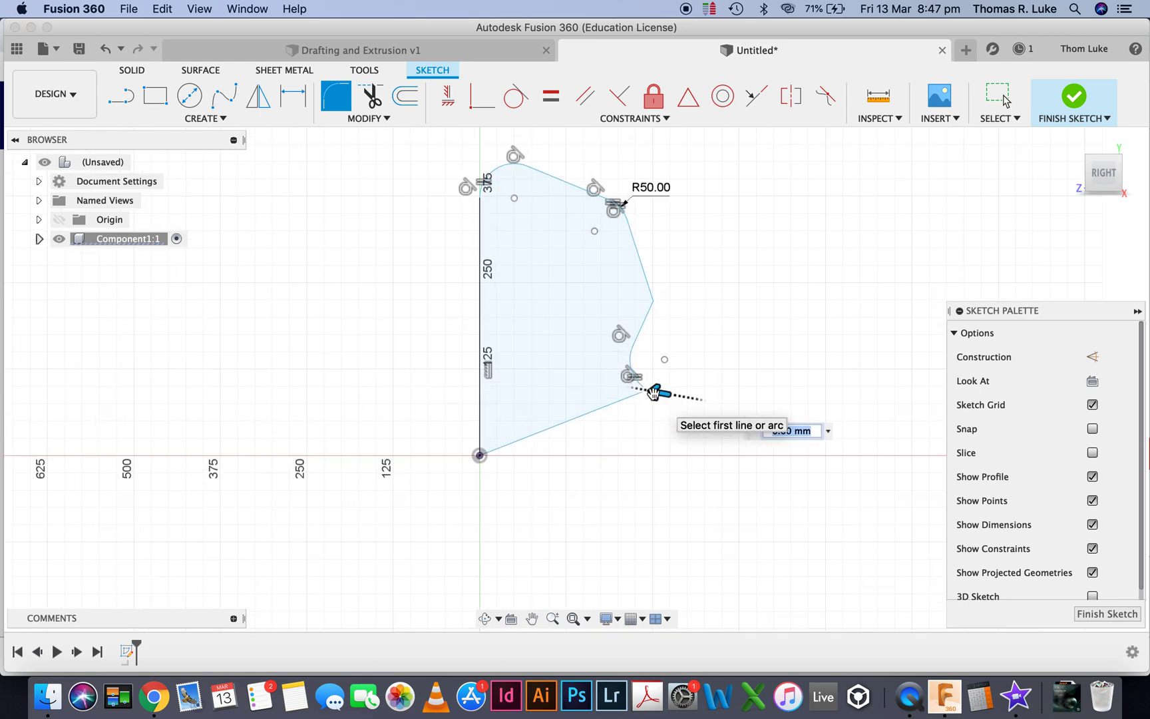
drag(638, 379, 601, 379)
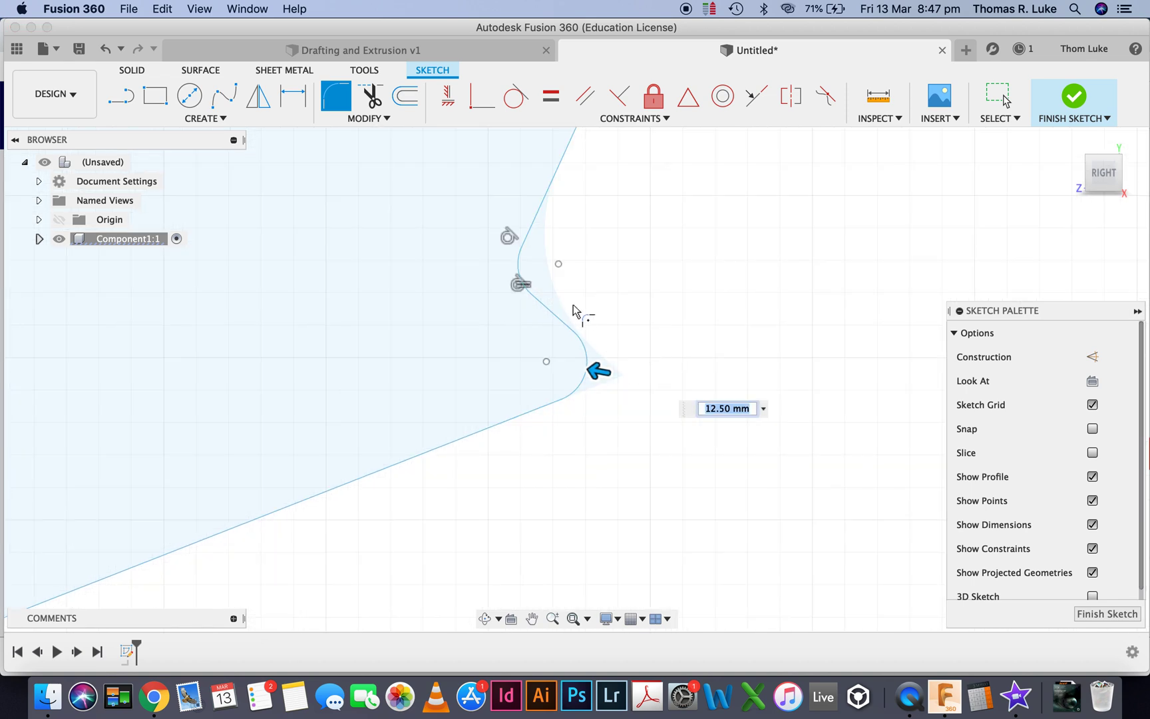
scroll(564, 340, down, 4)
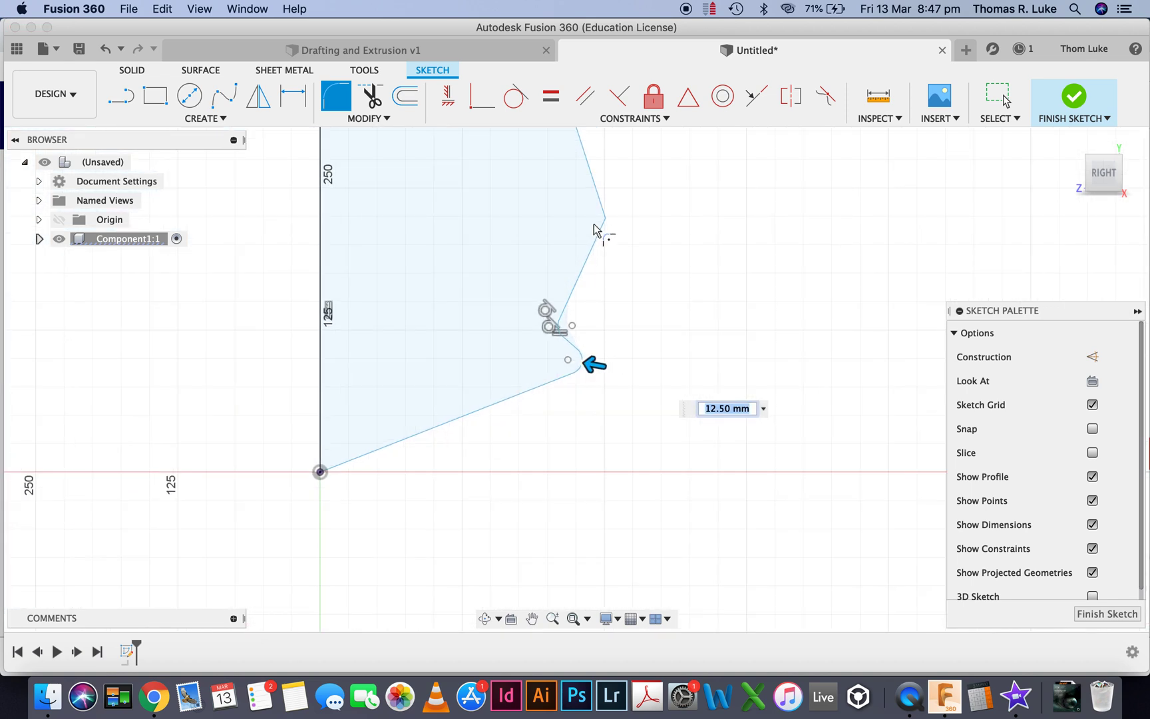
scroll(626, 231, down, 5)
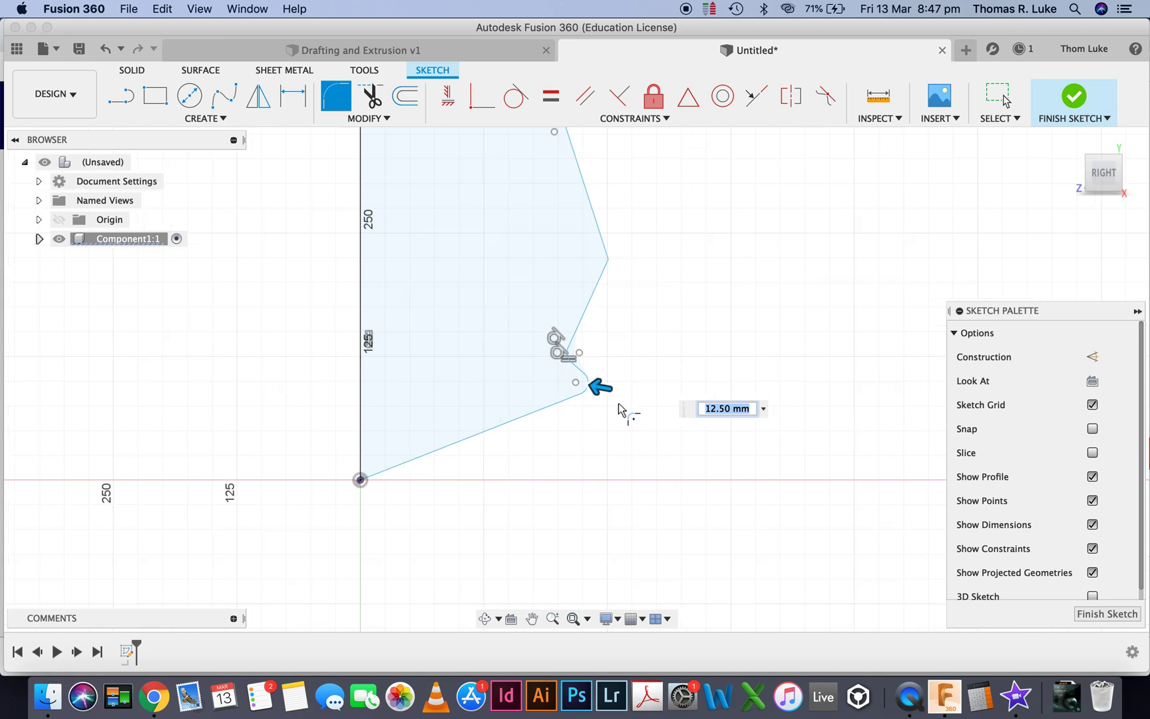
scroll(598, 263, up, 2)
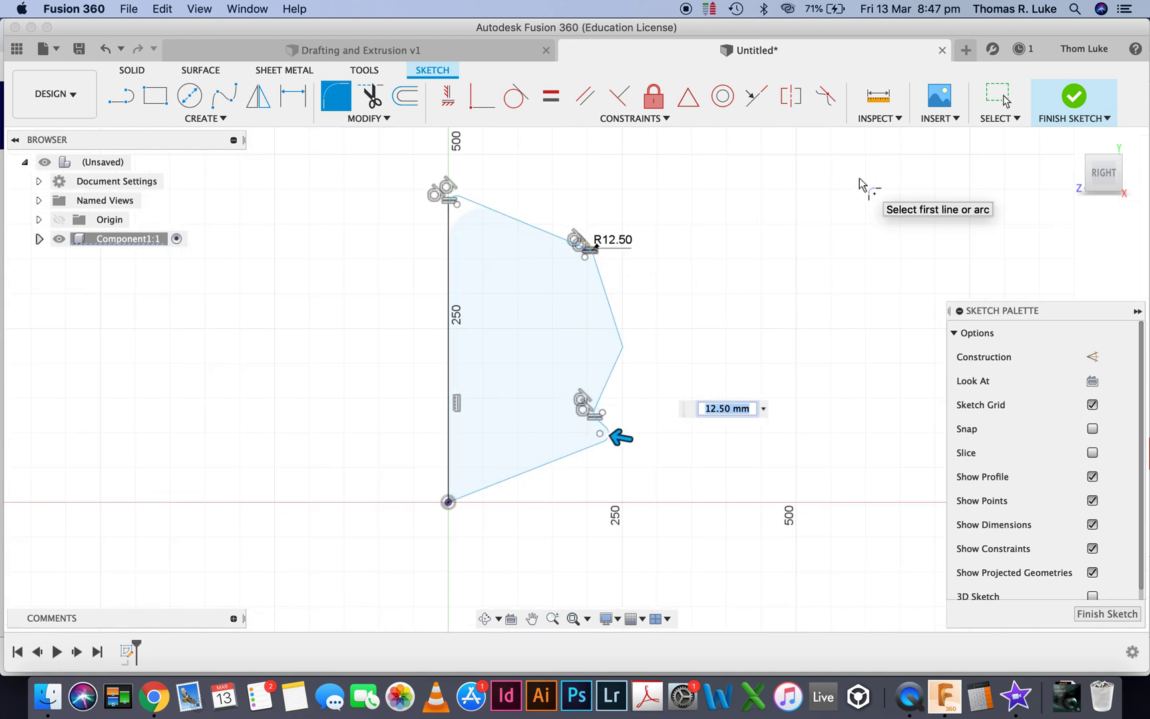
click(1070, 101)
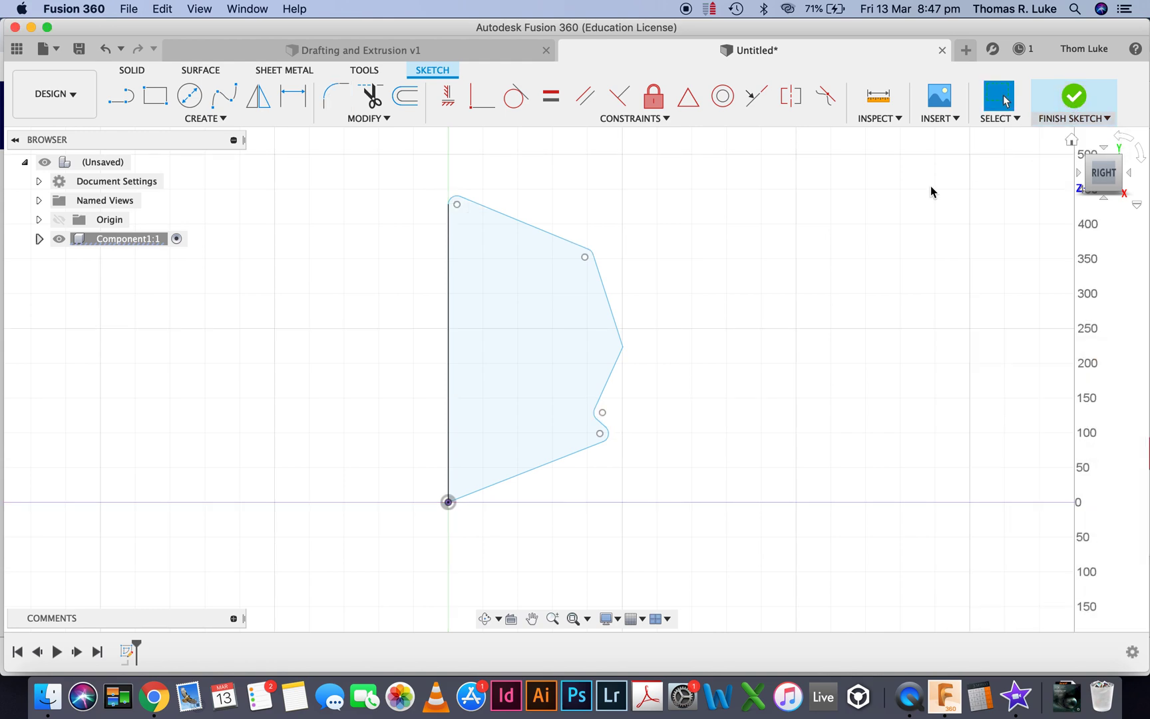
Step: Set up a Revolve of the closed profile using its vertical straight edge as the axis
click(1071, 141)
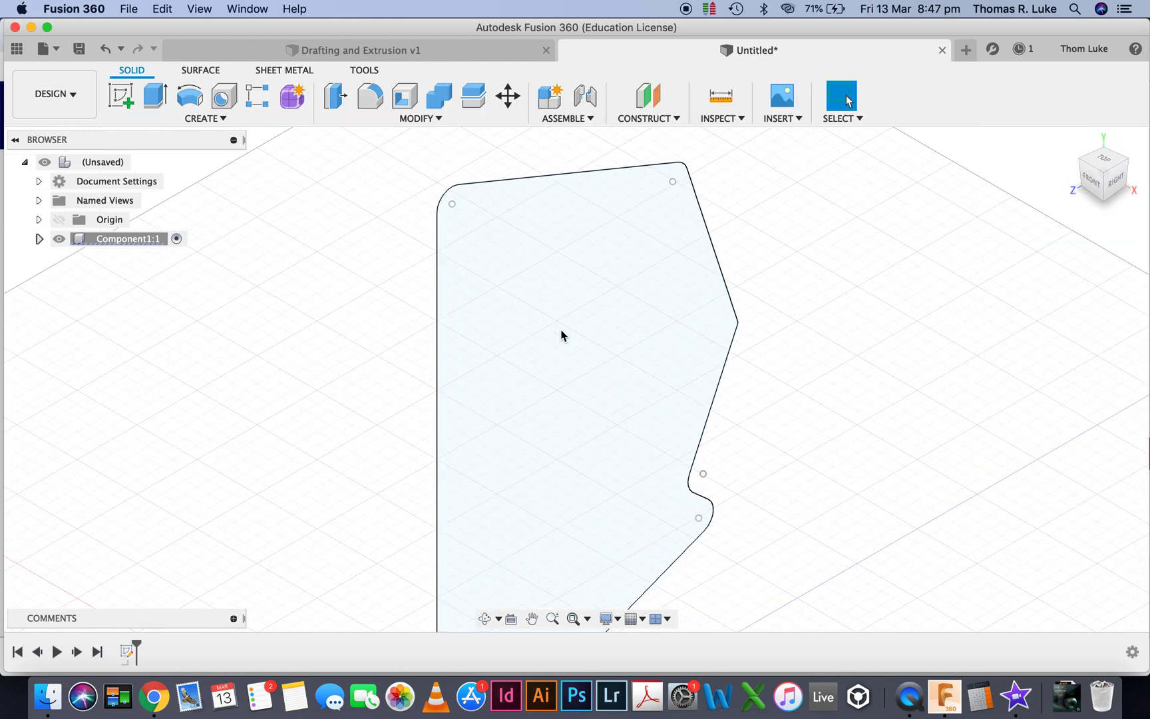
scroll(561, 335, down, 3)
scroll(561, 335, down, 2)
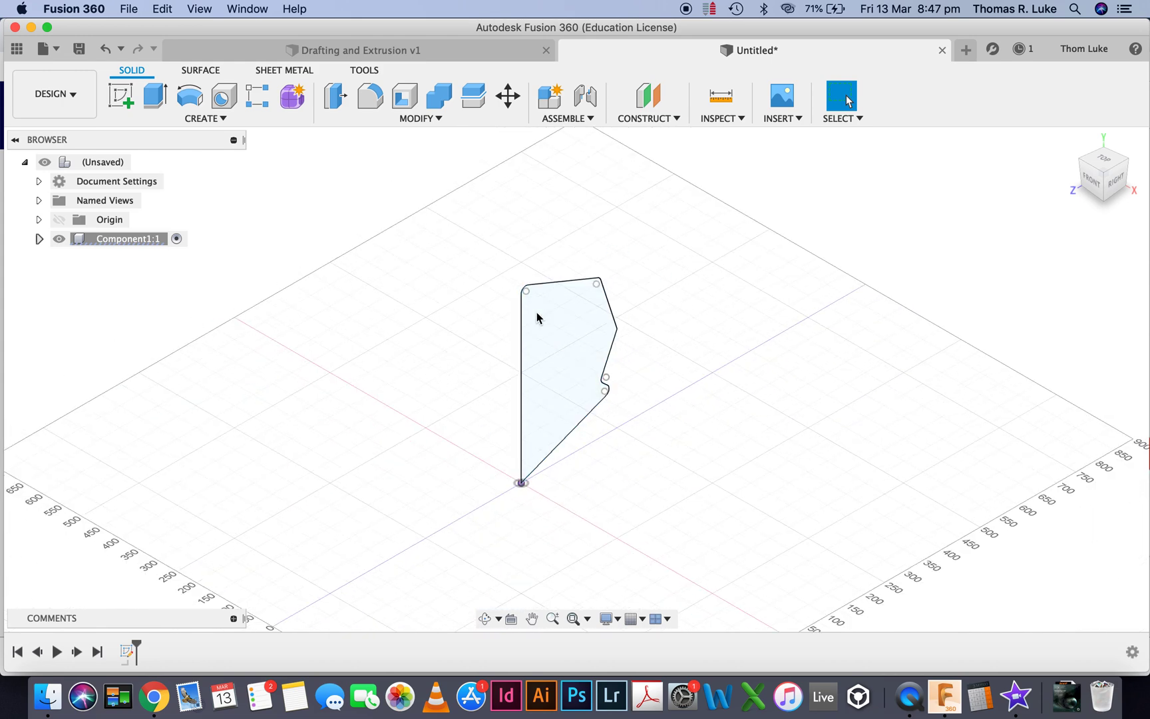
click(201, 120)
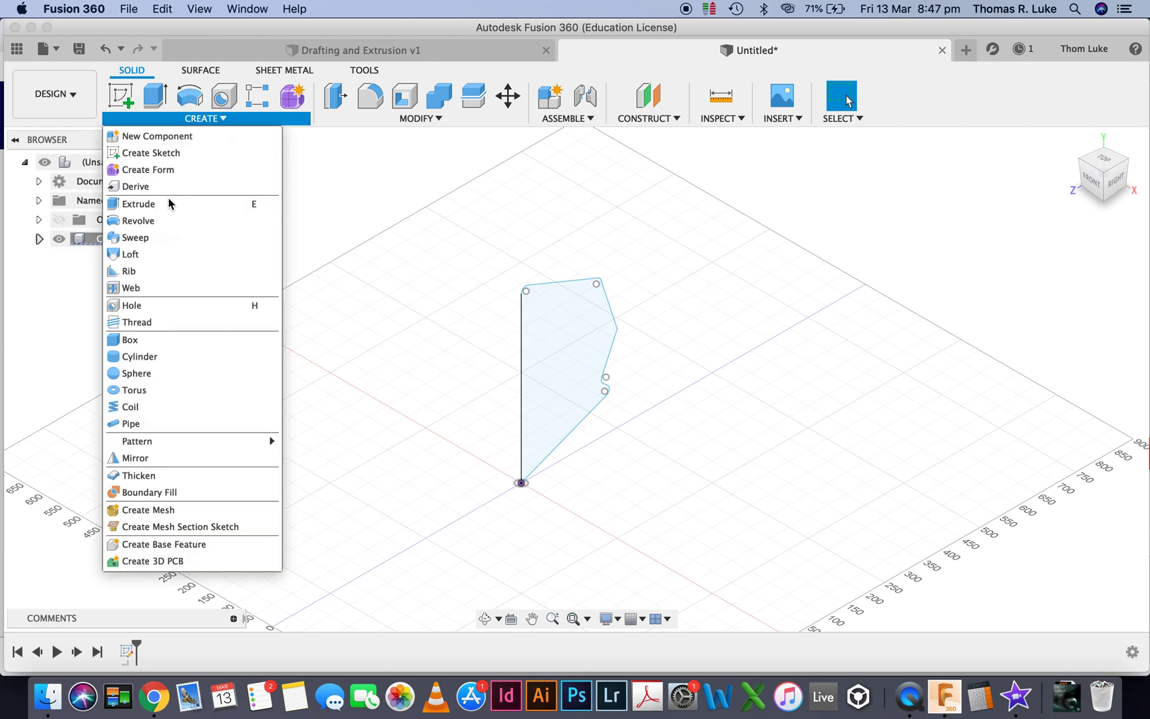
click(163, 221)
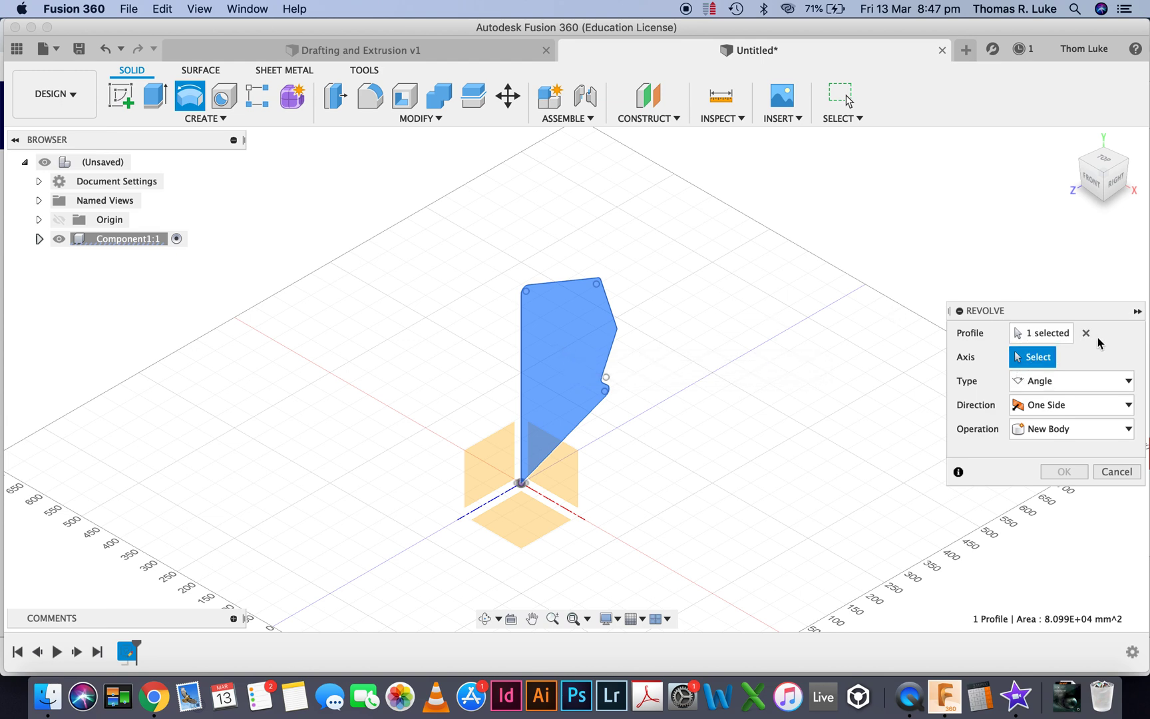
click(523, 347)
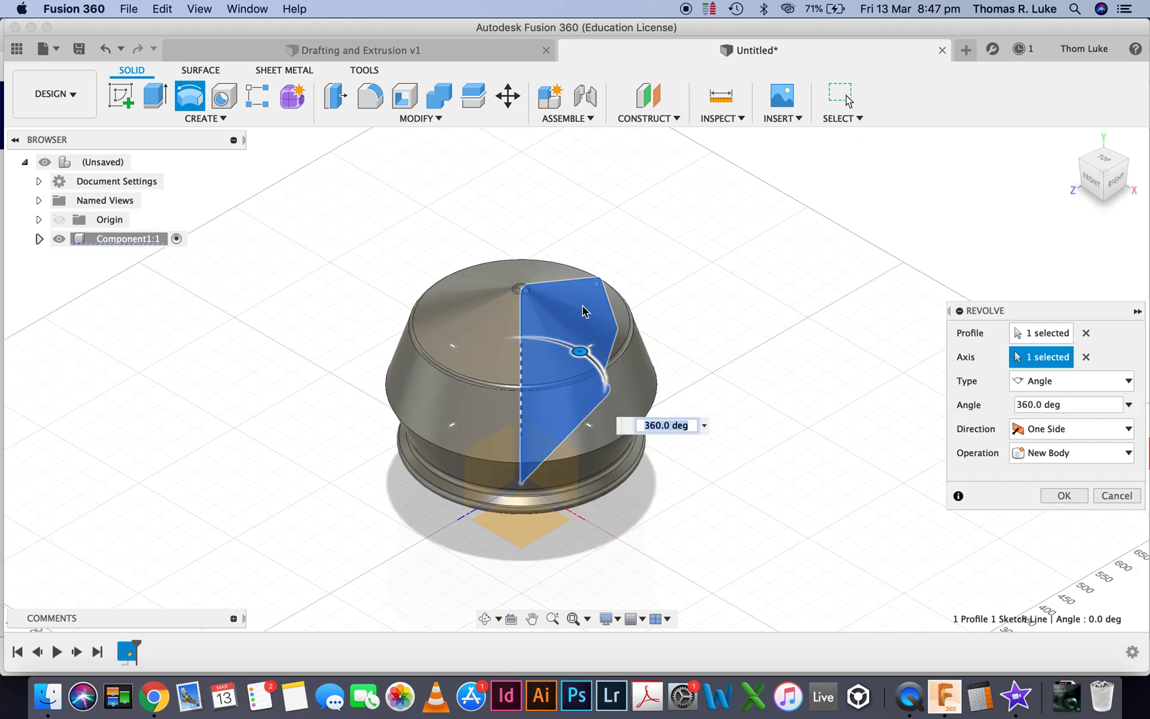
Step: Set the revolve angle to 135 degrees
shift+middle_drag(663, 341, 798, 350)
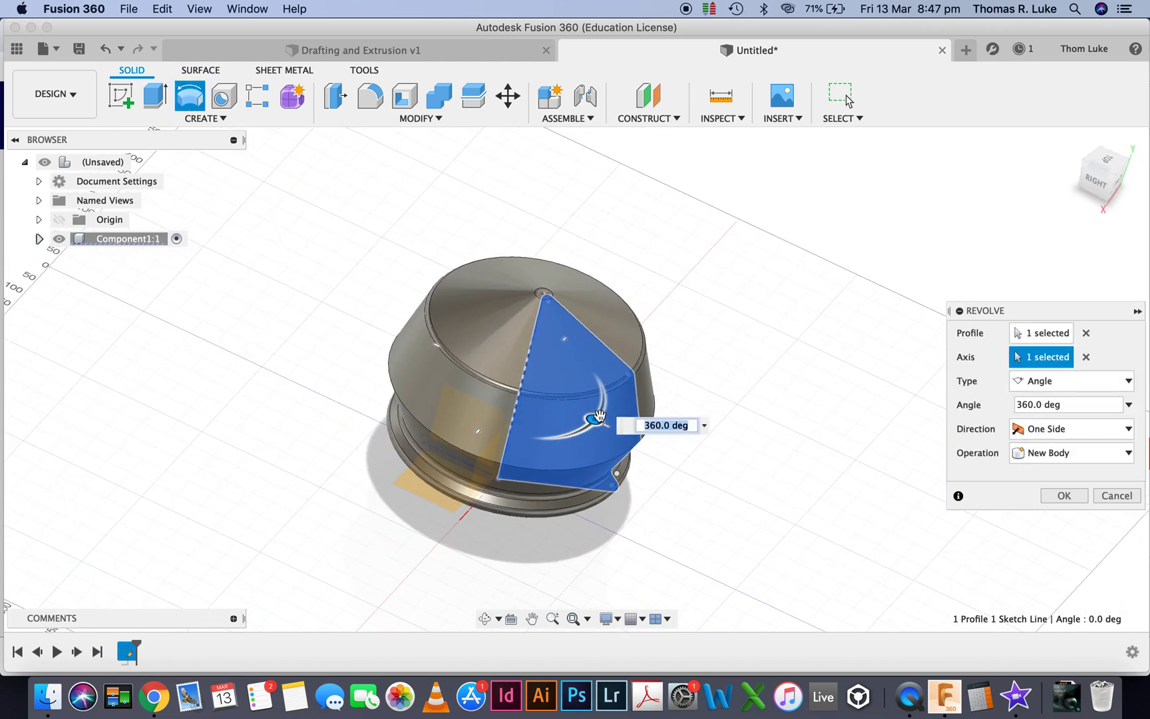
drag(593, 419, 444, 389)
shift+middle_drag(576, 345, 829, 301)
shift+middle_drag(586, 433, 622, 393)
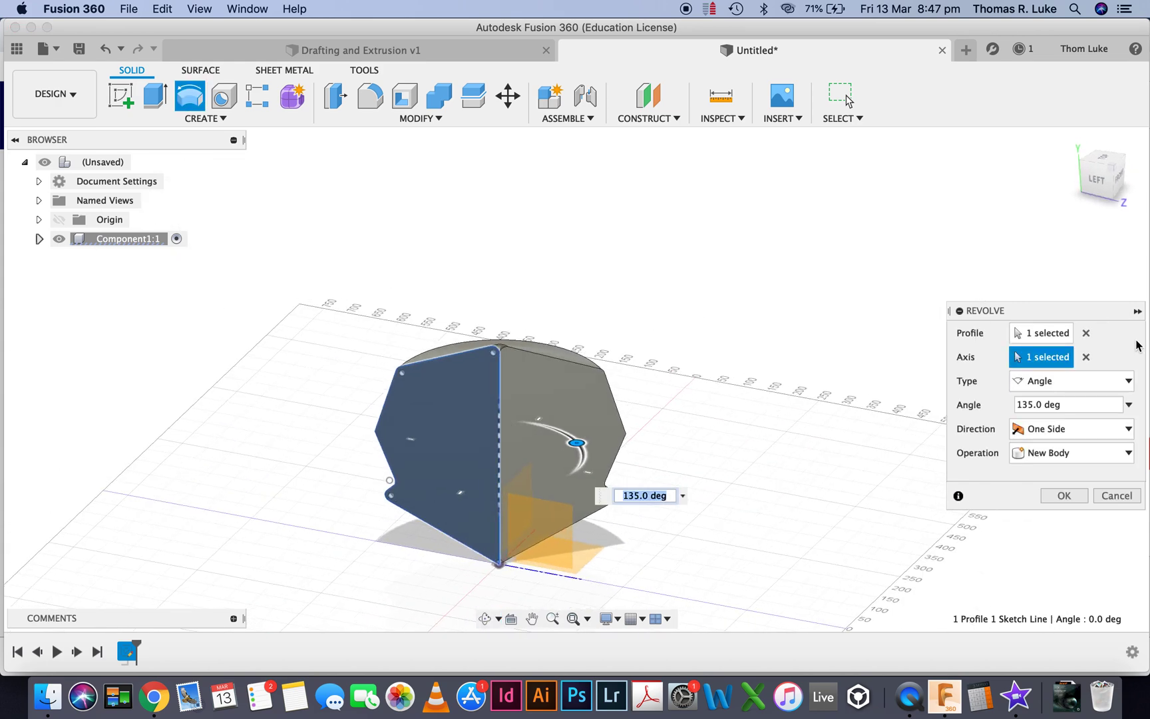
click(1107, 437)
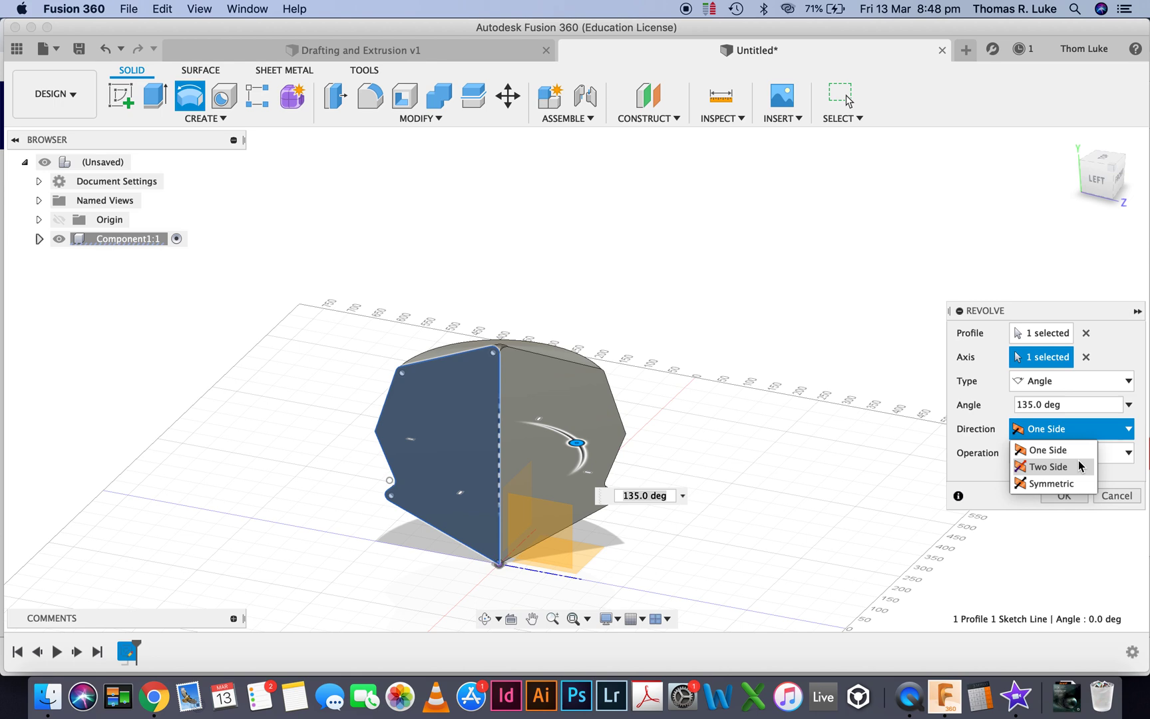
click(1114, 353)
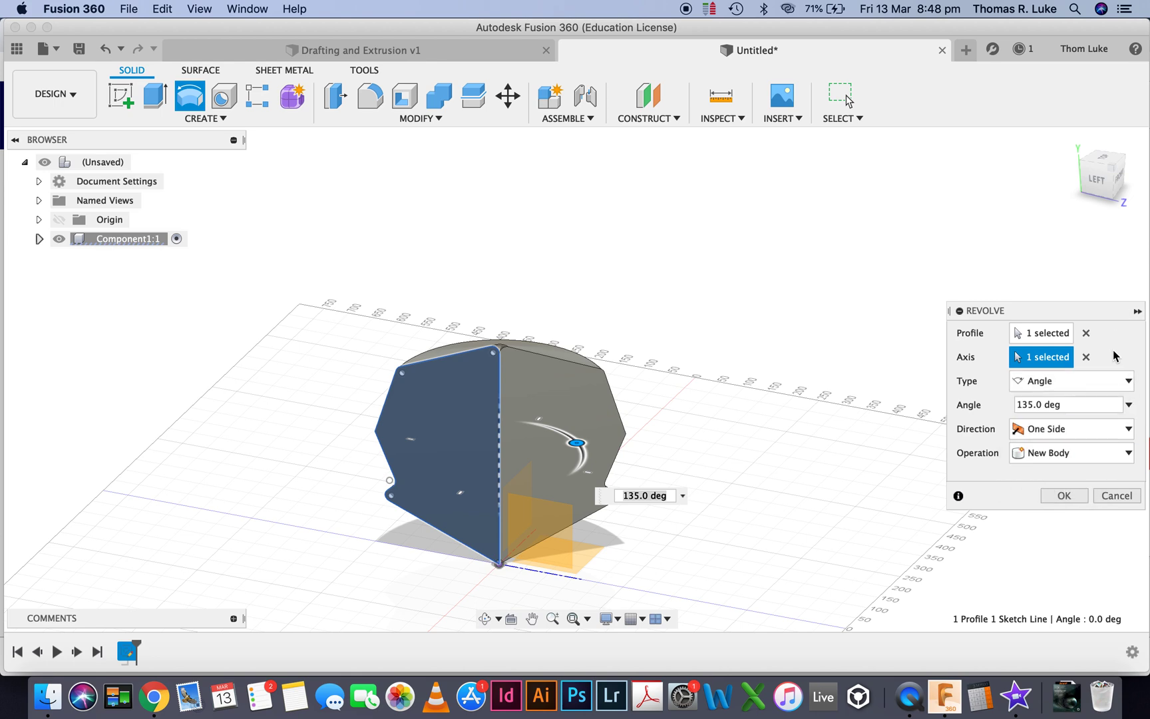
click(1102, 456)
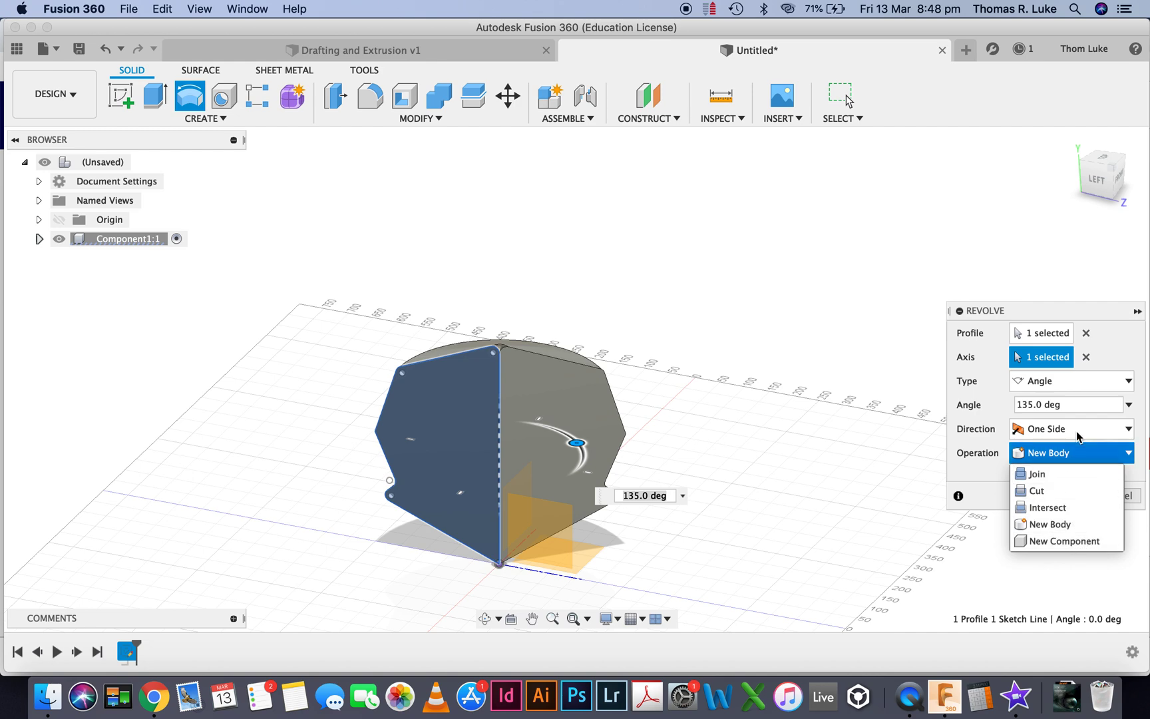
click(1105, 353)
Step: Complete the one-sided revolve as a new body
shift+middle_drag(639, 408, 599, 380)
shift+middle_drag(710, 308, 861, 390)
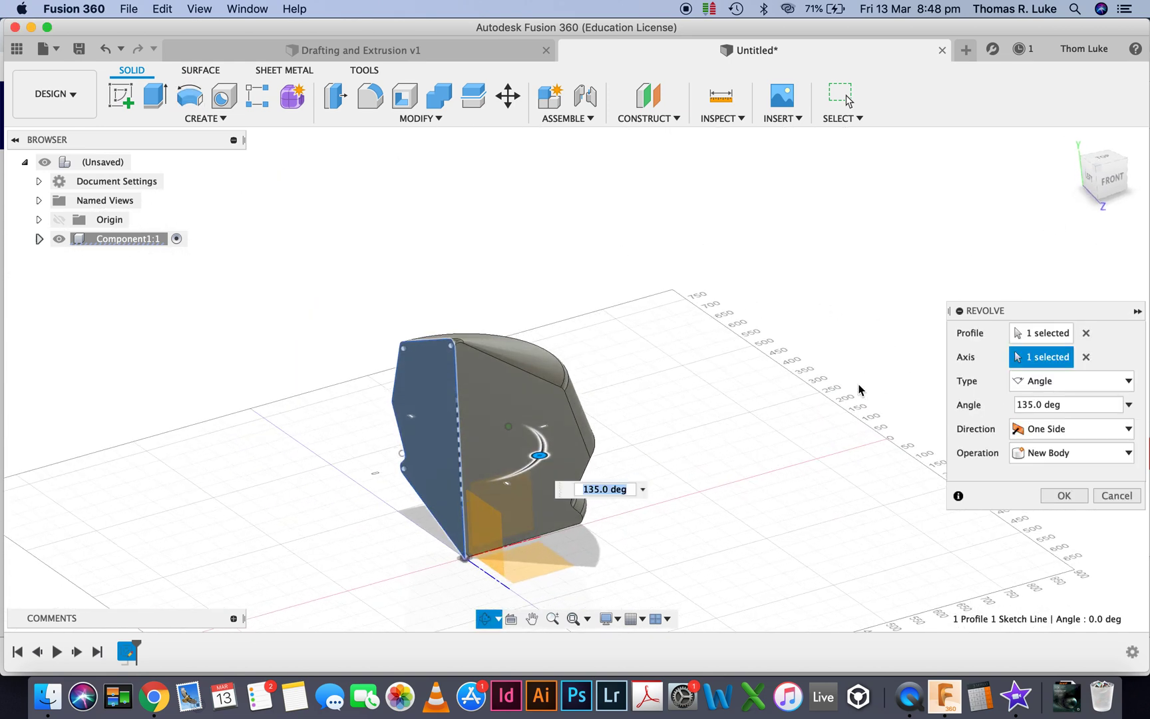
click(1064, 495)
Step: Examine the revolved body's flat cut faces, the shared axis edge and the rounded top corner from several angles and the home view
shift+middle_drag(563, 425, 438, 310)
scroll(499, 363, down, 3)
scroll(494, 452, up, 5)
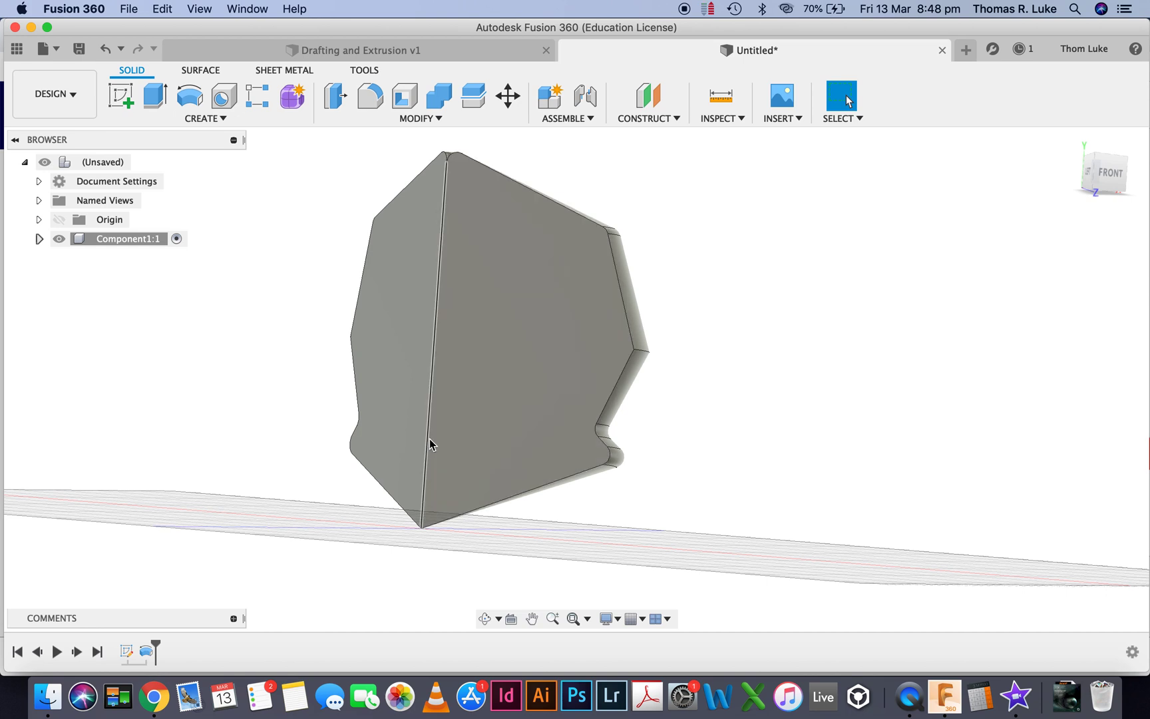
scroll(452, 160, up, 3)
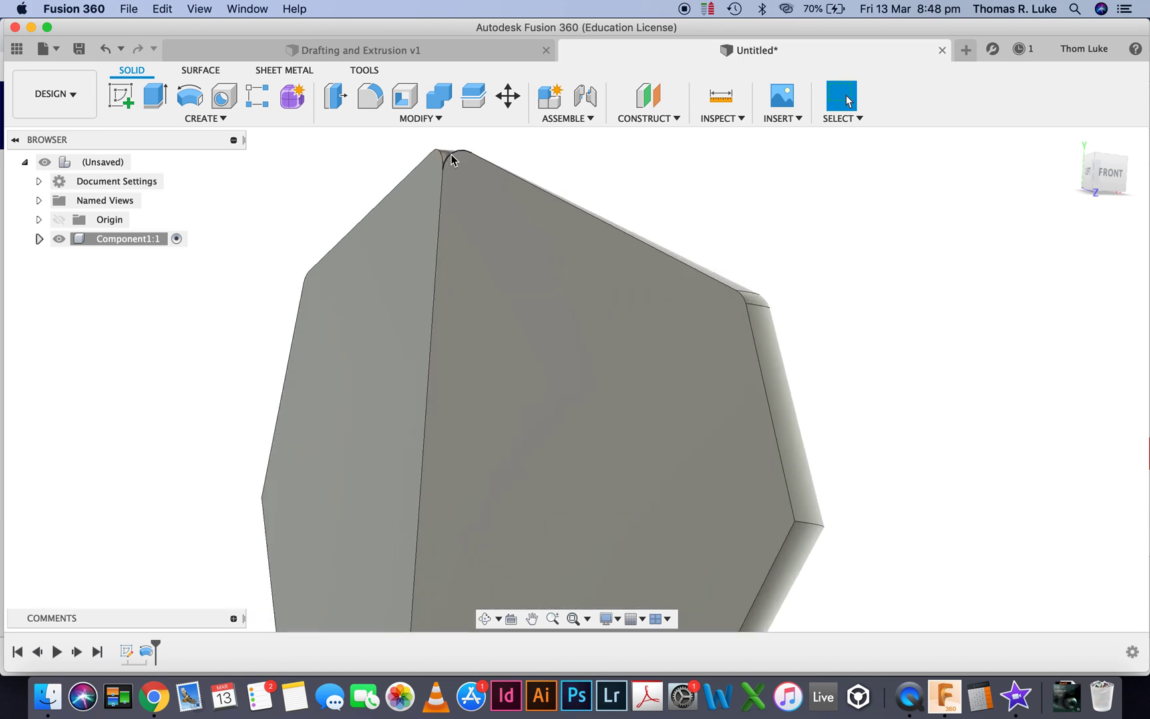
scroll(731, 366, down, 5)
shift+middle_drag(686, 374, 711, 301)
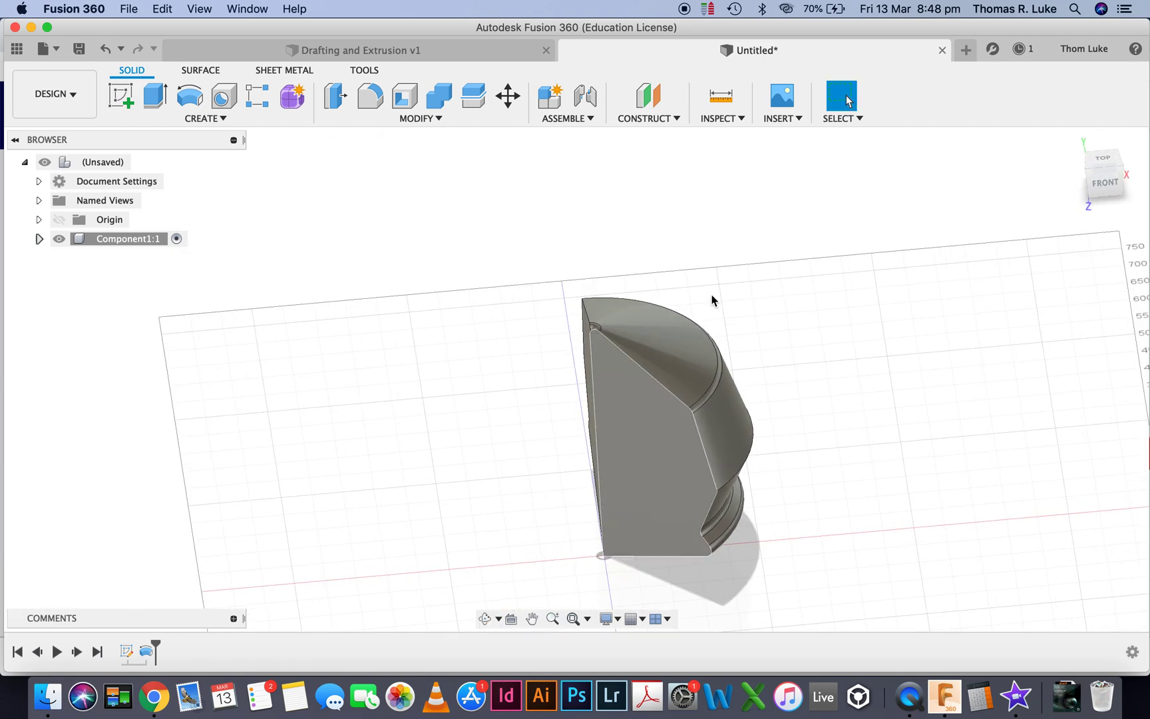
click(1073, 141)
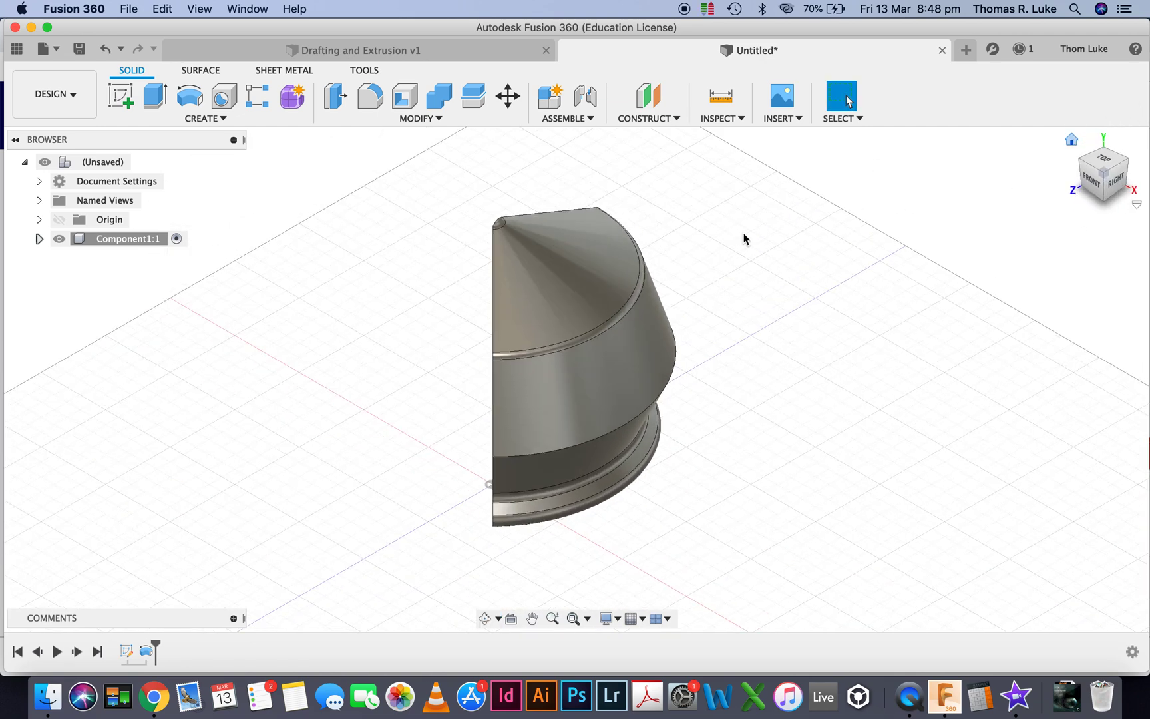
scroll(750, 290, up, 3)
scroll(750, 290, down, 10)
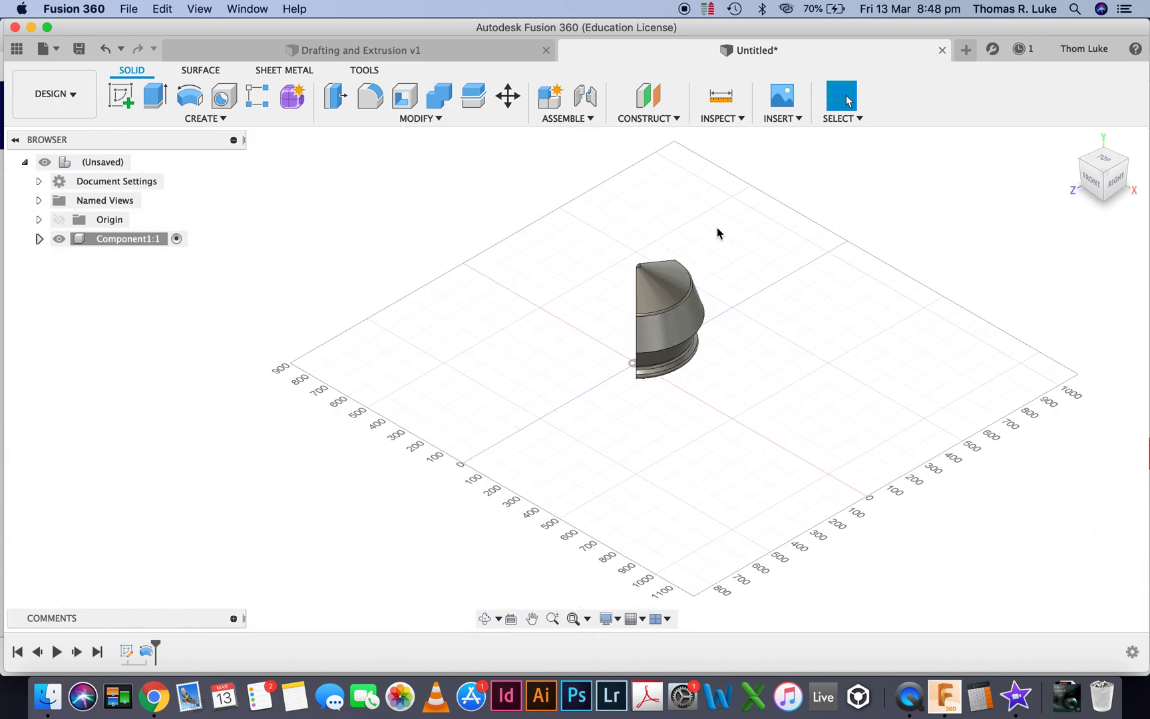
scroll(718, 266, down, 2)
scroll(721, 318, up, 5)
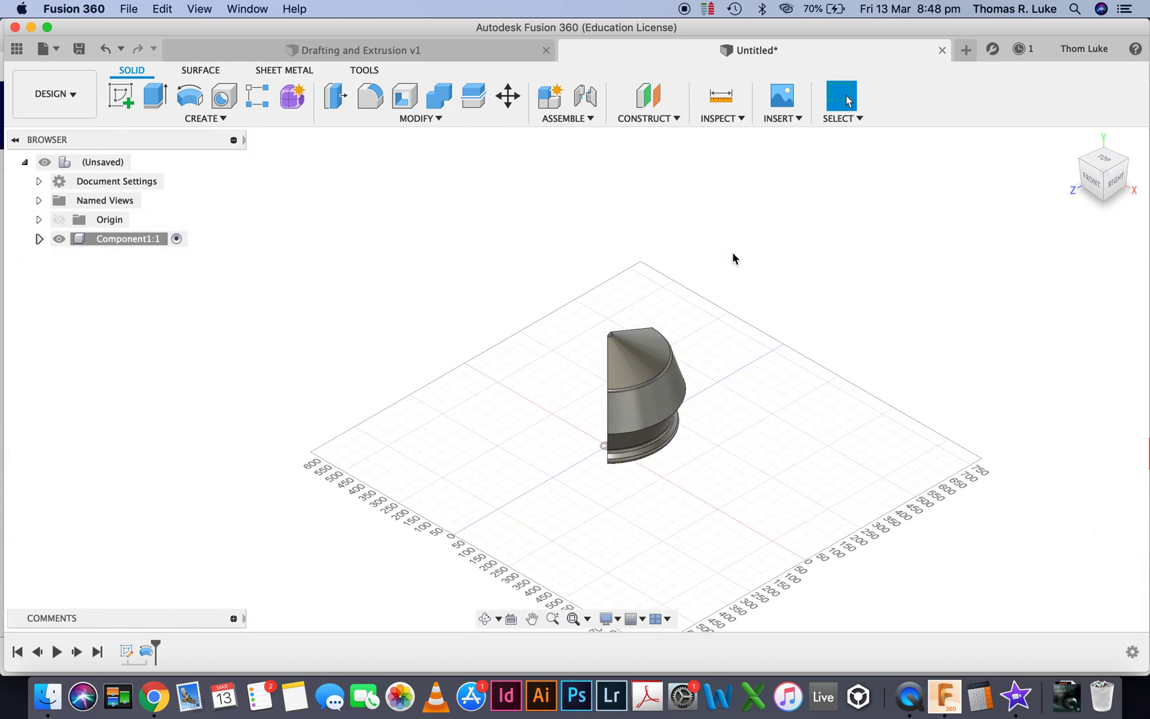
Step: Start a sketch on the vertical YZ plane and draw a vertical line about 1004 mm long up from the origin
click(116, 98)
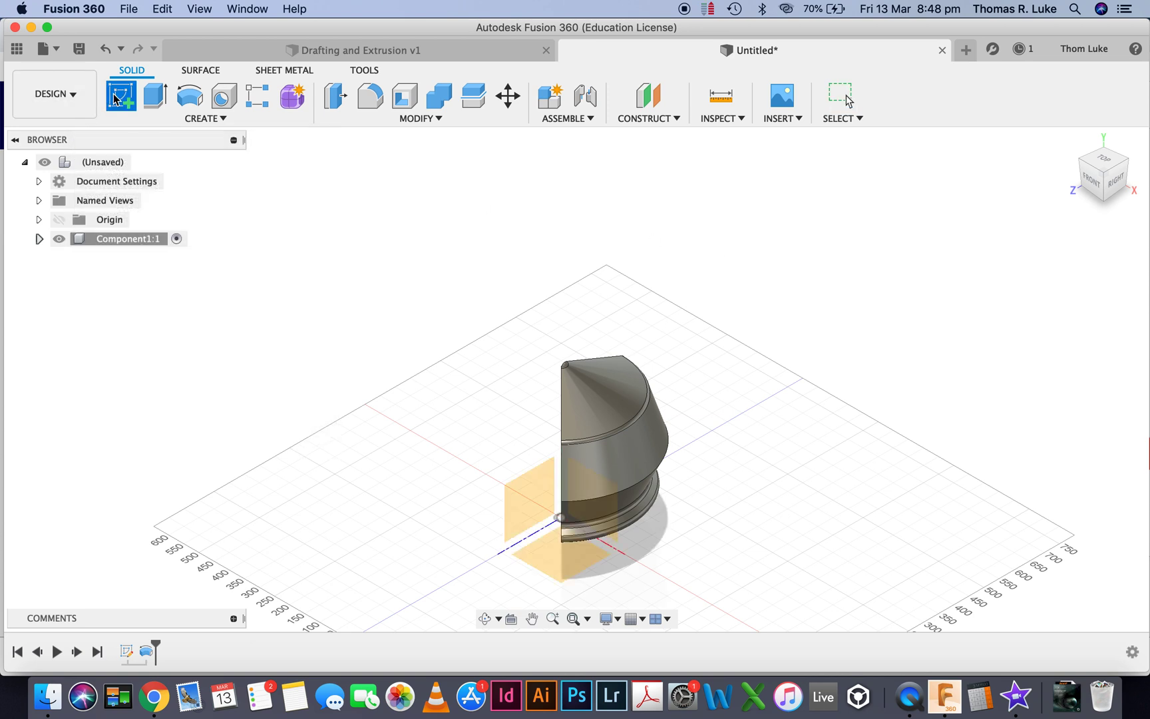
click(528, 493)
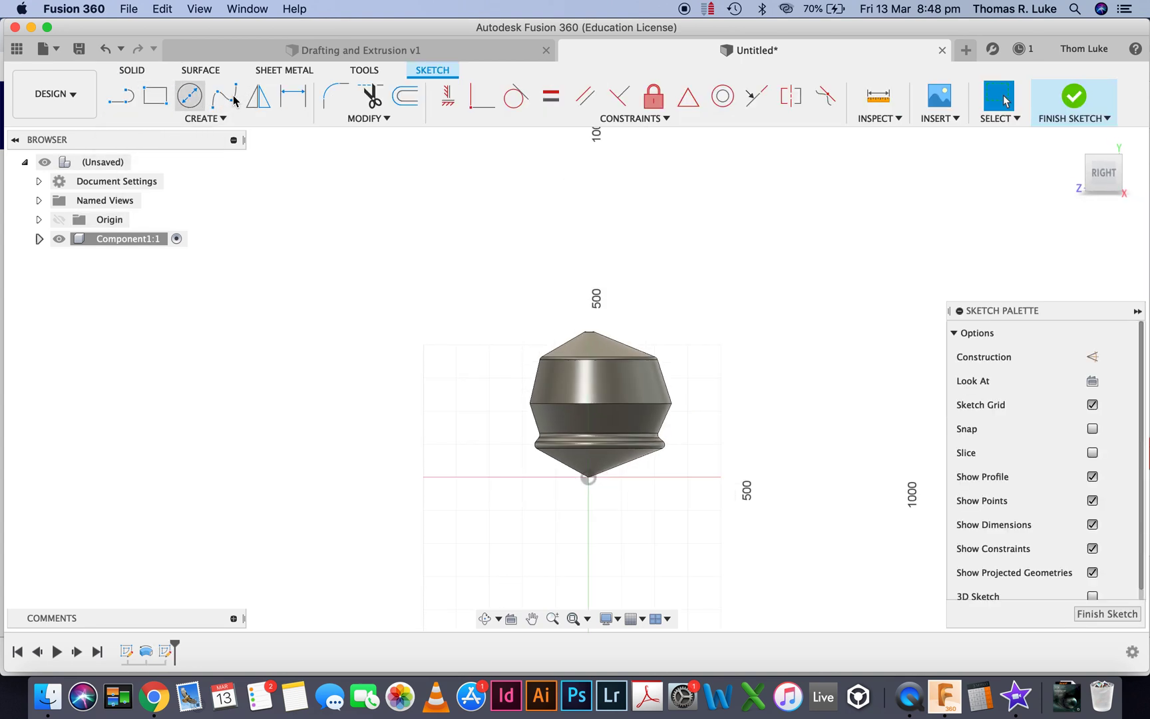
click(121, 97)
click(588, 477)
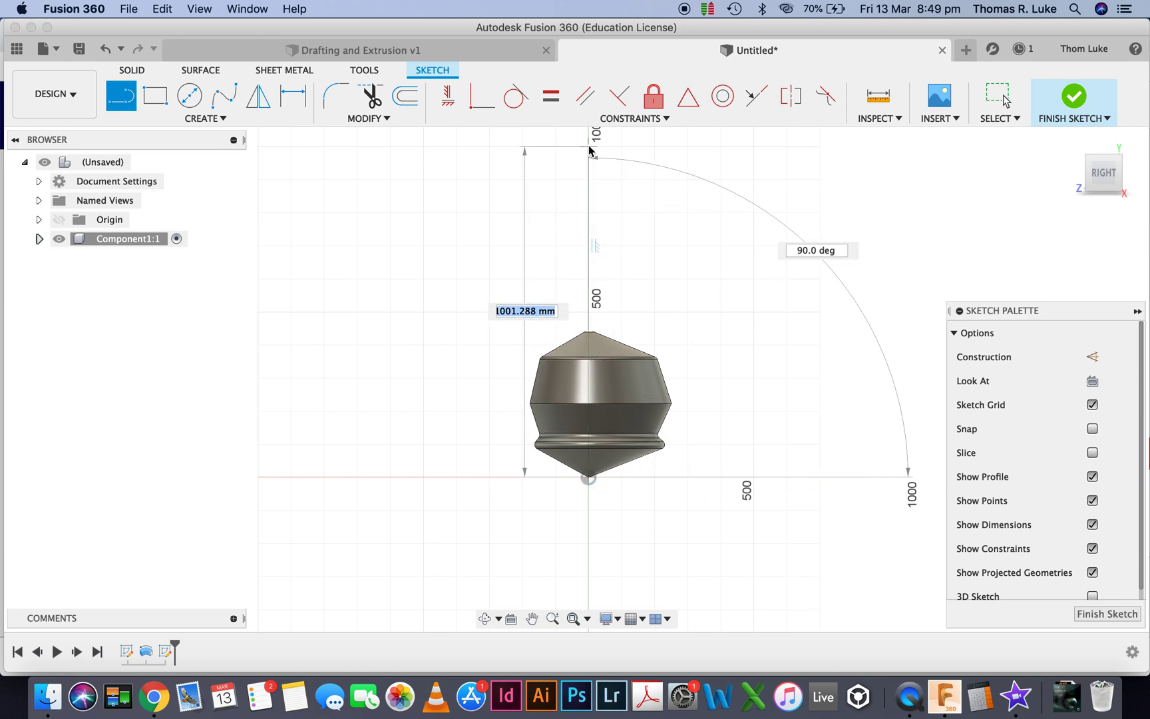
click(590, 144)
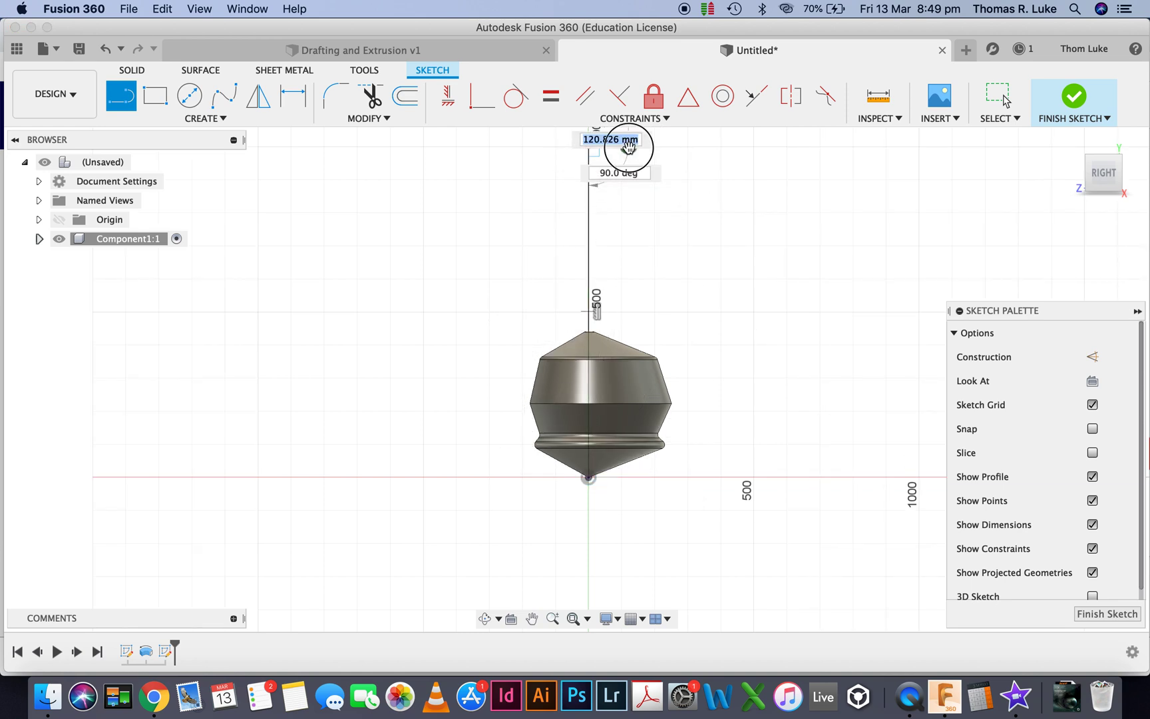
key(Escape)
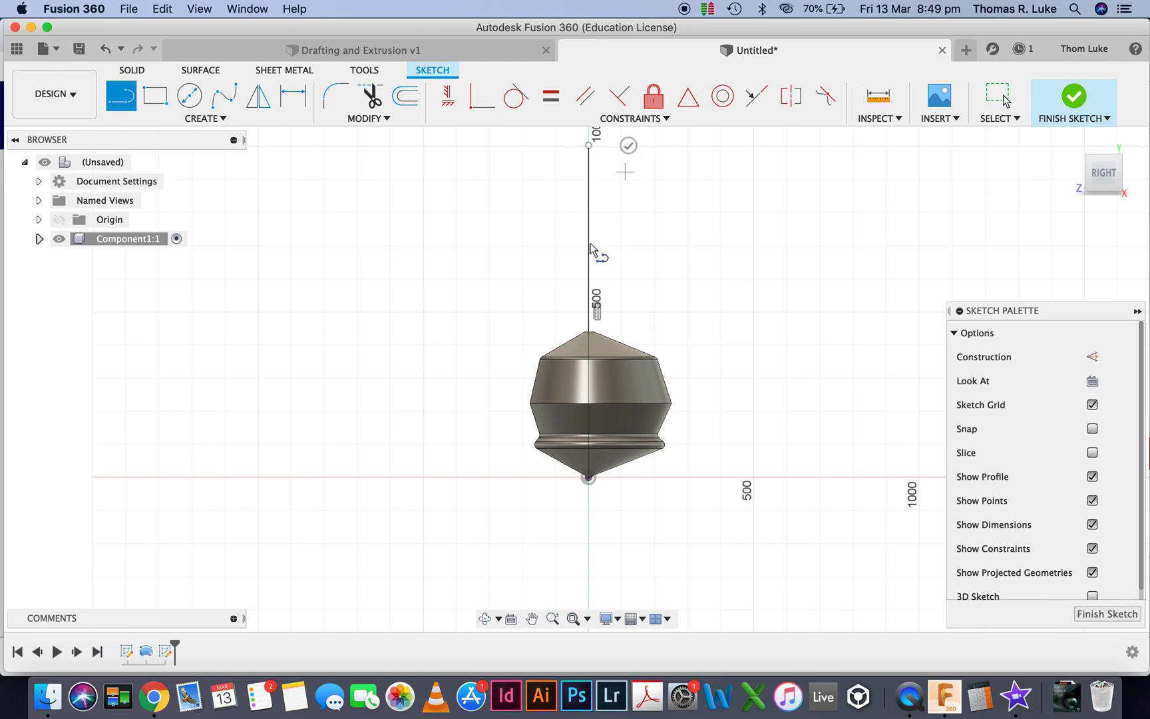
scroll(559, 313, up, 5)
scroll(541, 361, down, 5)
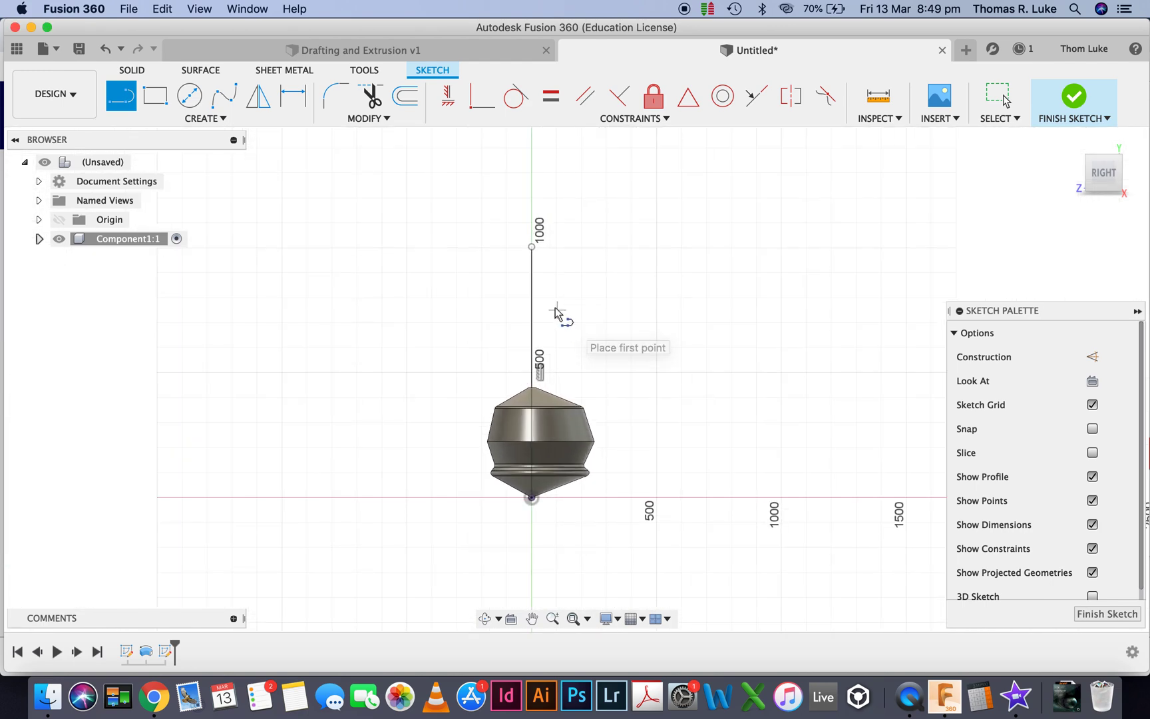
key(Escape)
Step: Convert the vertical line to a construction line
click(535, 283)
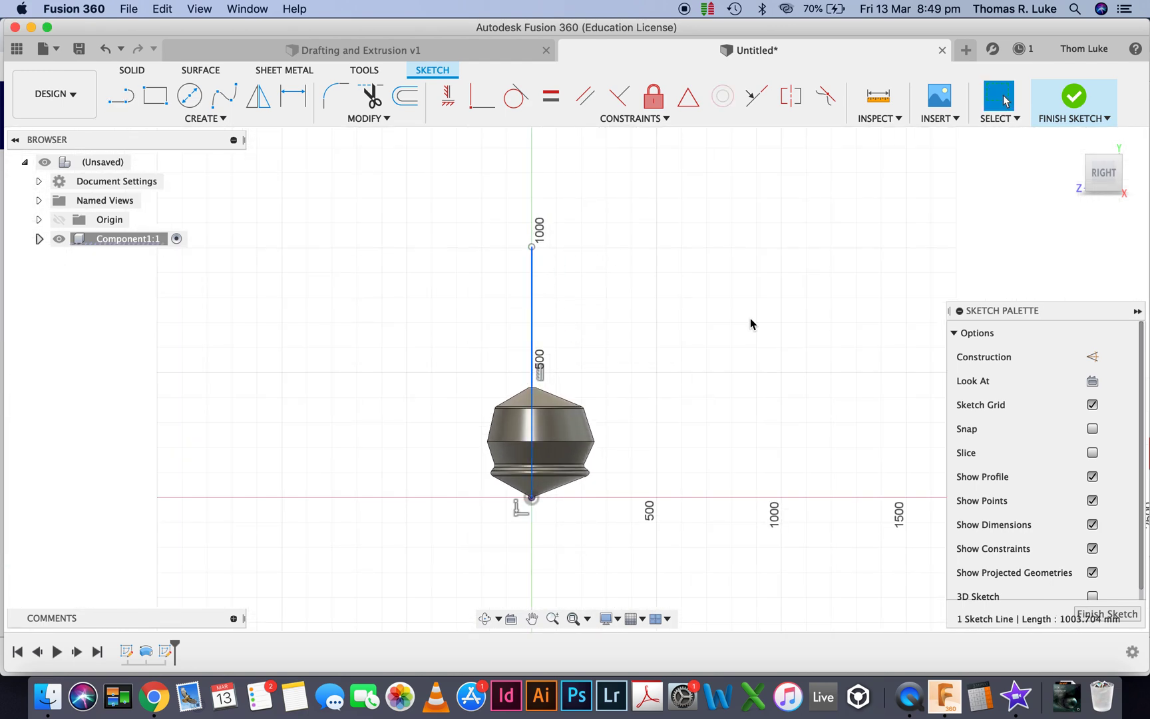
click(1095, 360)
click(599, 307)
scroll(578, 306, up, 3)
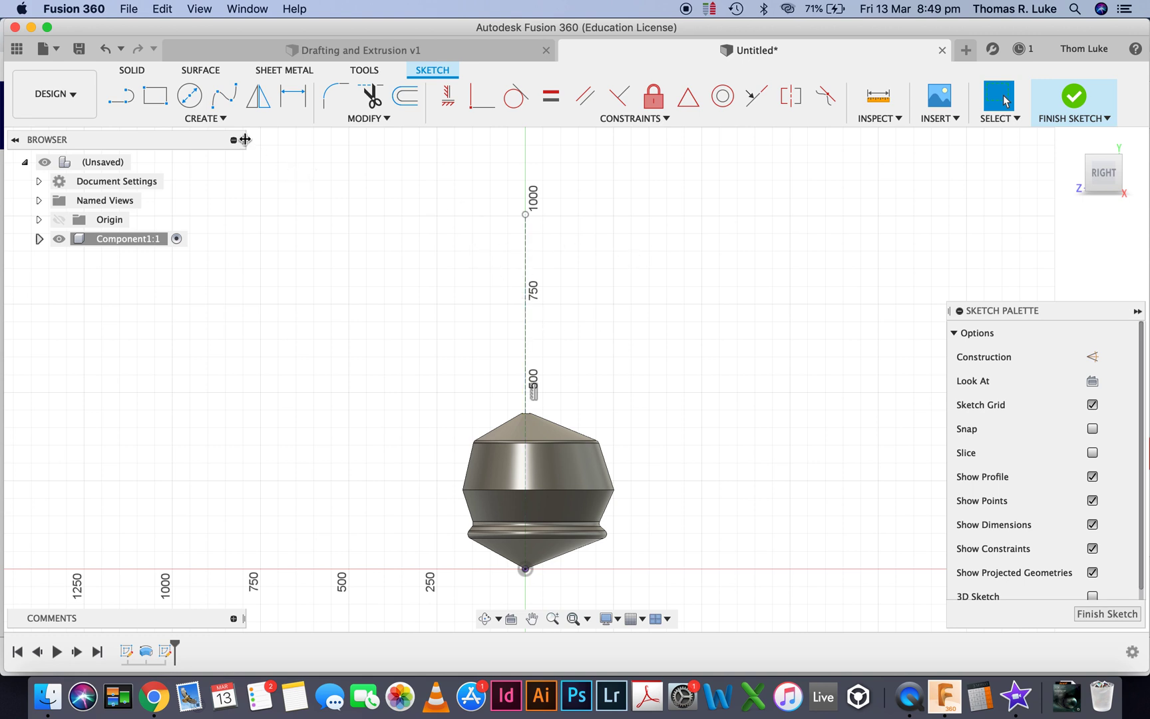
Step: Sketch a circle about 298 mm in diameter well to one side of the construction line, higher than the body
click(190, 100)
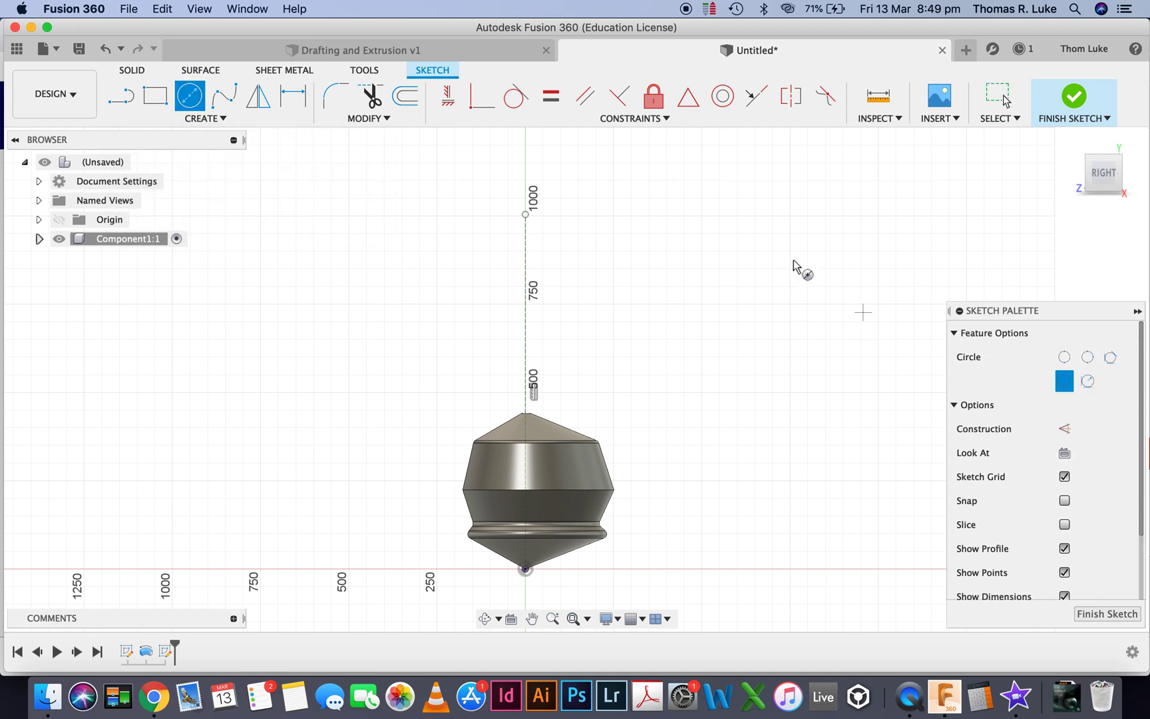
click(827, 360)
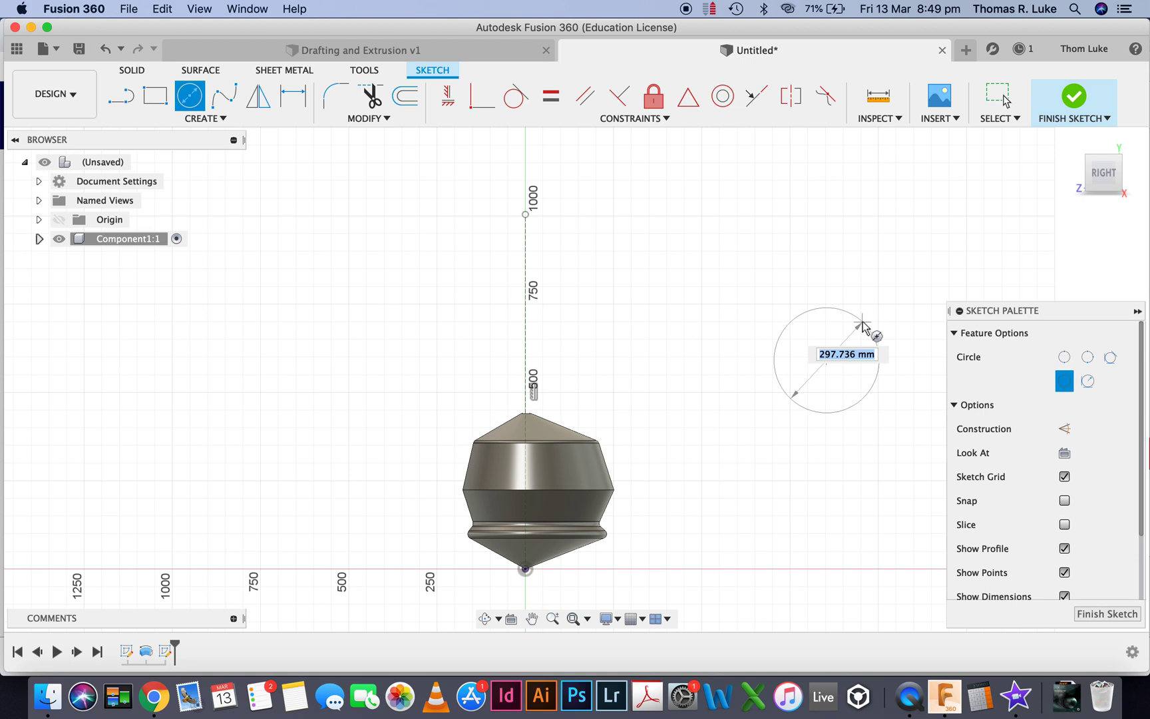
click(863, 326)
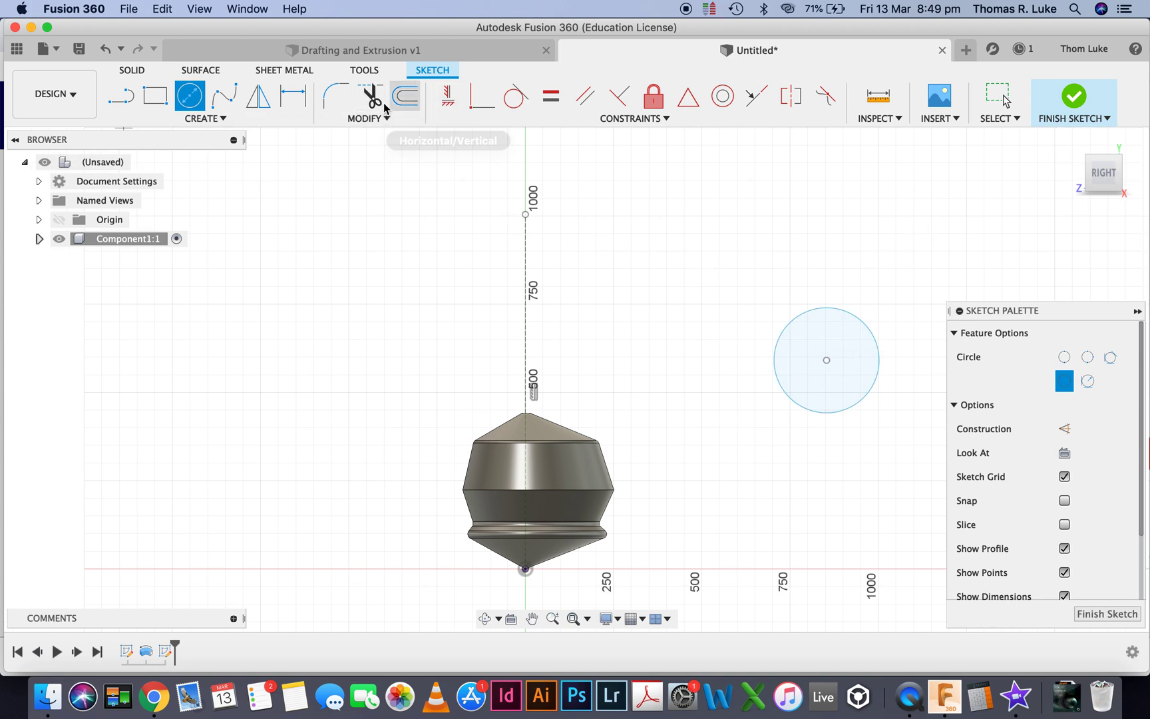
Step: Dimension the circle centre's horizontal distance from the construction line and its height above the origin
click(293, 96)
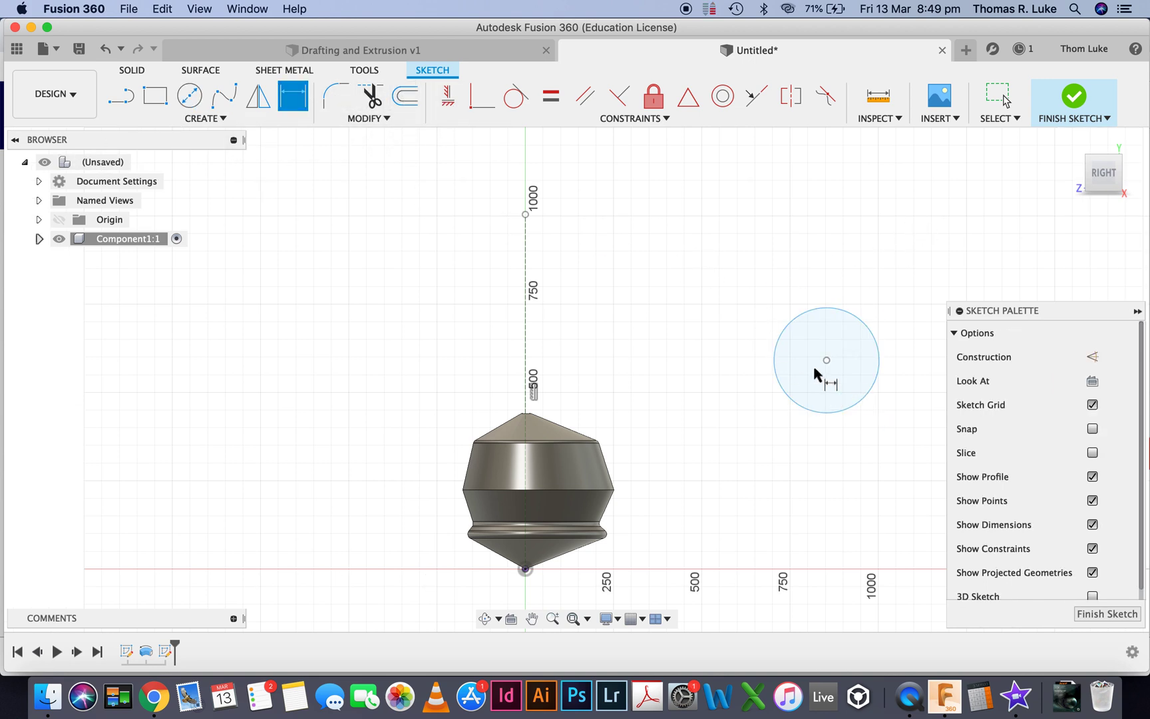
click(524, 341)
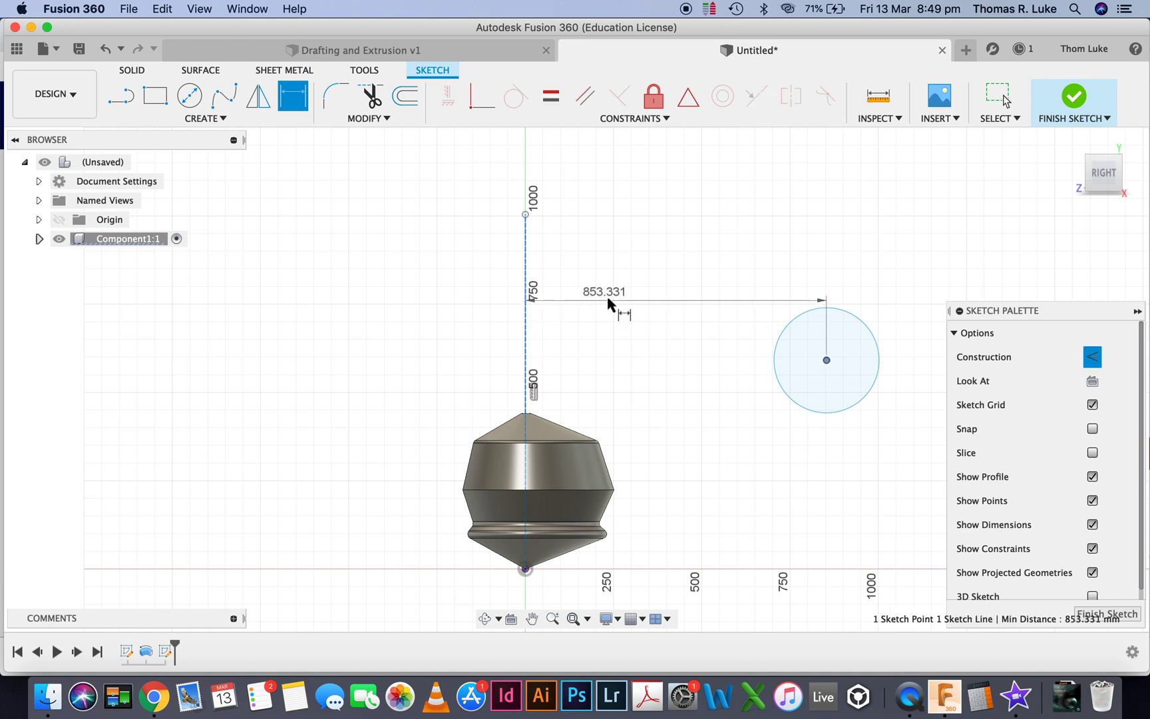
click(611, 308)
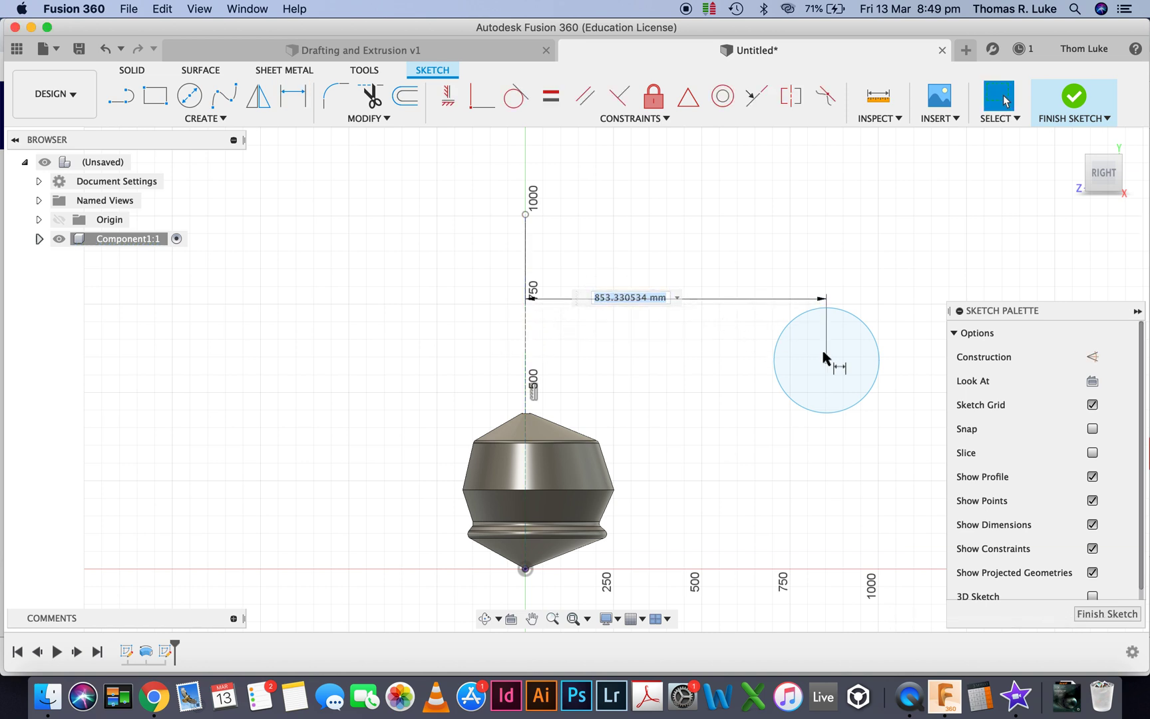
key(Return)
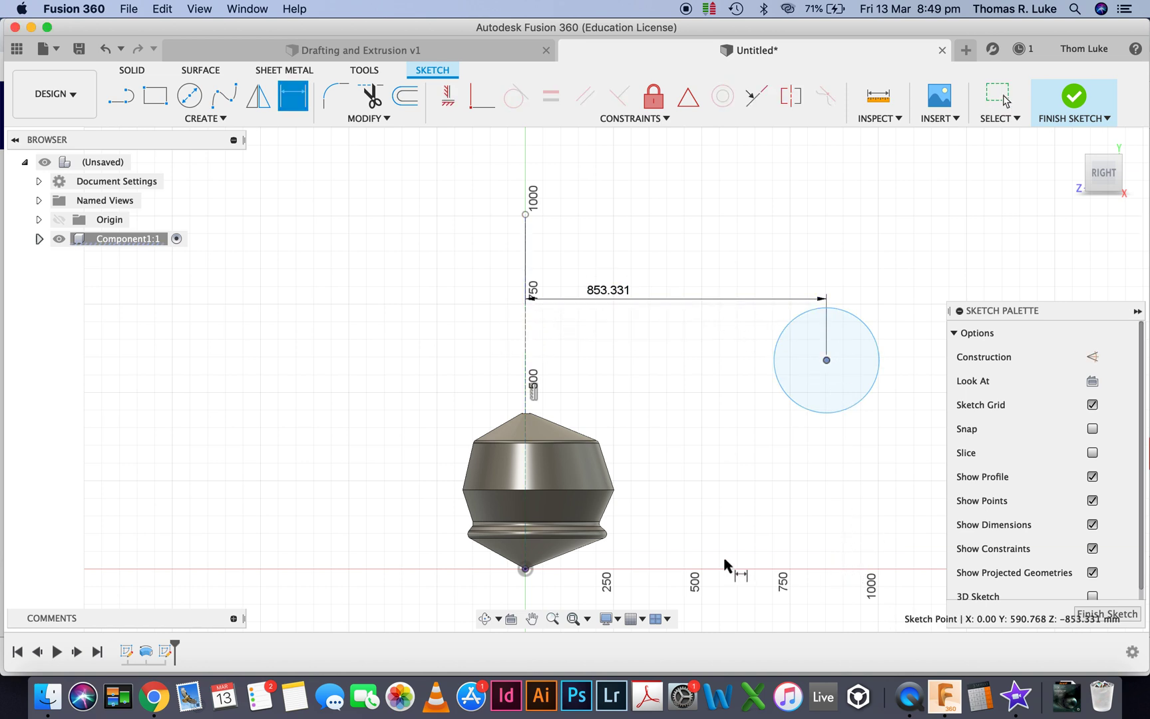
click(526, 570)
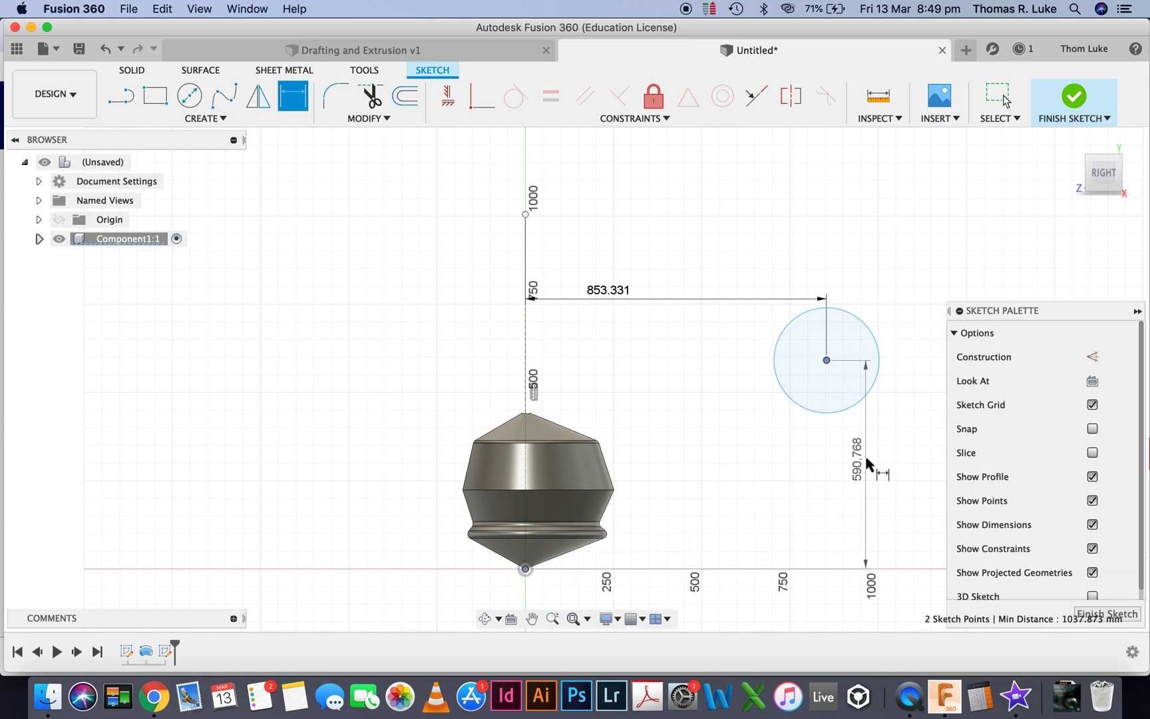
click(891, 450)
key(Return)
Step: Dimension the circle's diameter and finish the sketch
click(868, 328)
click(887, 301)
key(Return)
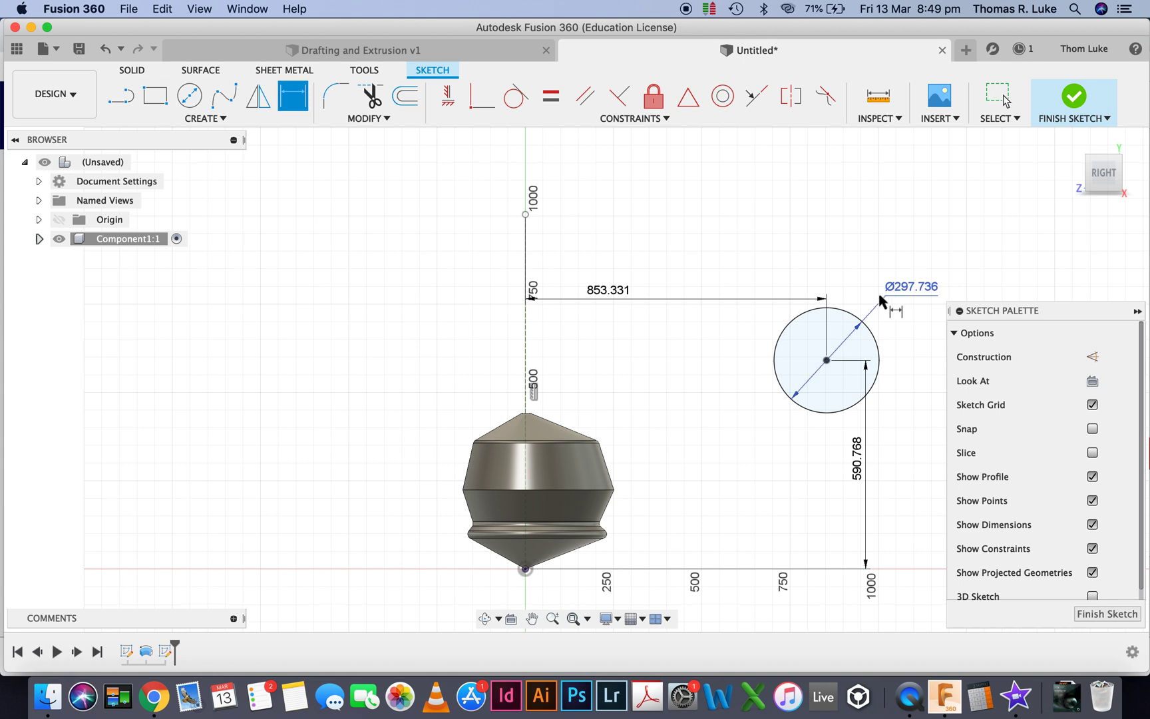
click(1073, 96)
click(1072, 141)
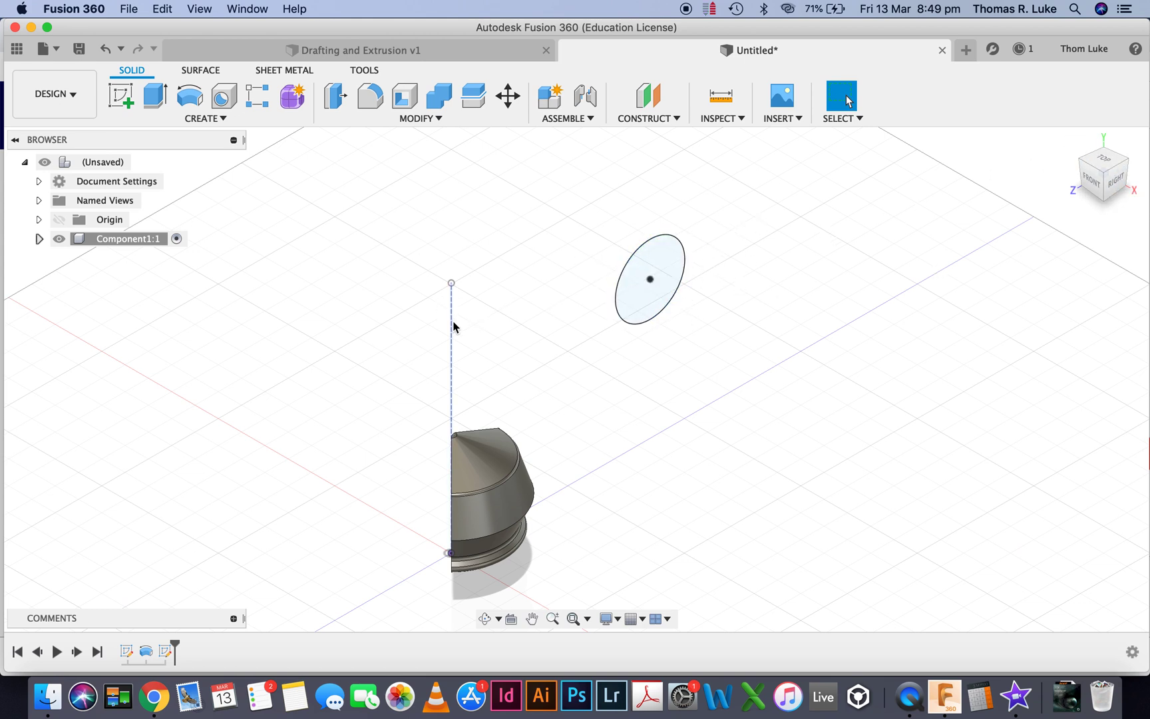
Step: Set up a 360-degree Revolve of the circle profile about the vertical construction line and inspect the ring preview
click(193, 123)
click(151, 228)
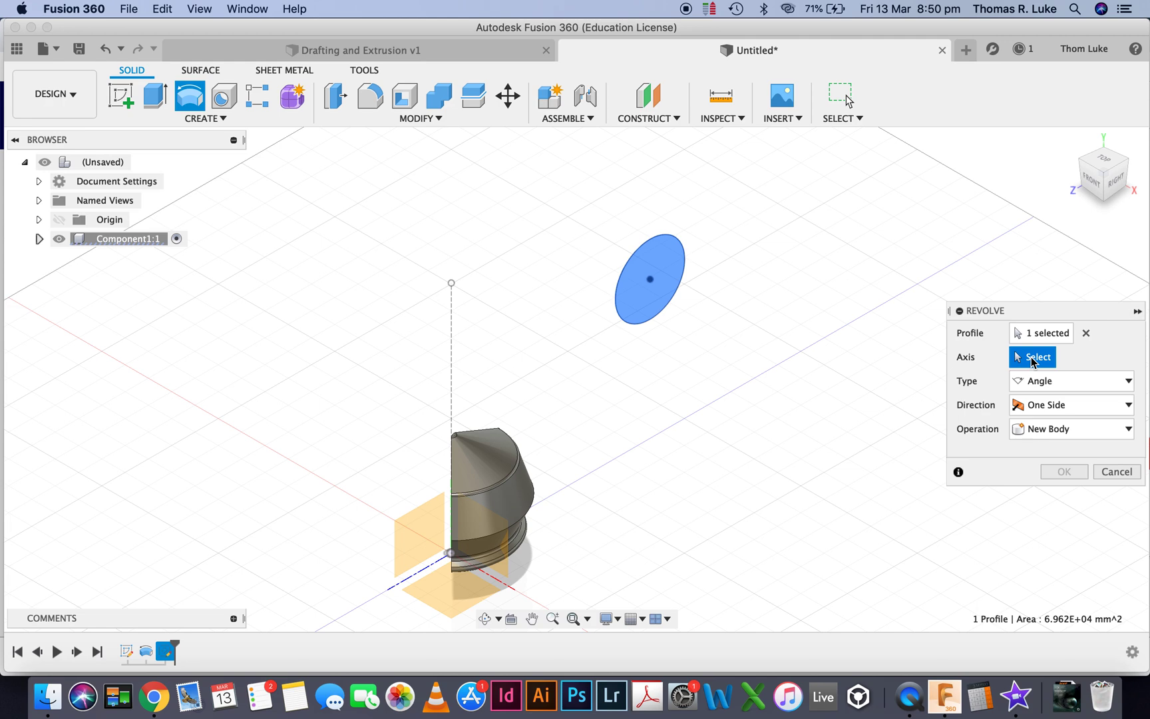
click(451, 316)
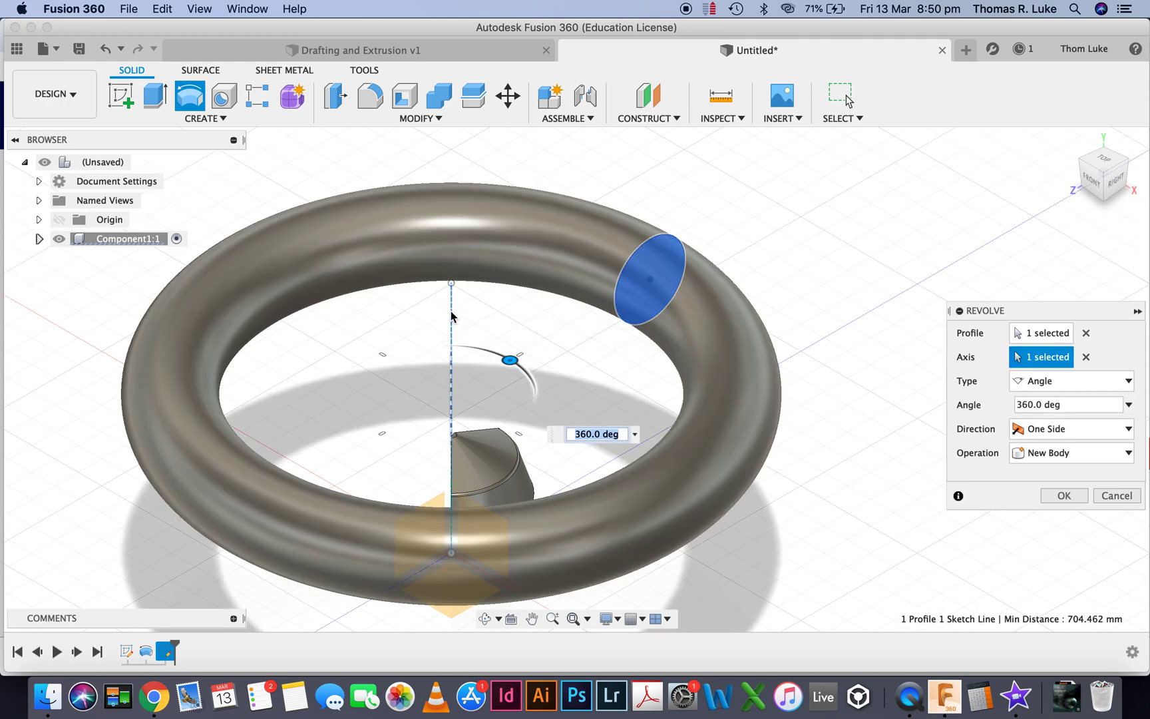
shift+middle_drag(591, 321, 424, 307)
scroll(437, 320, up, 5)
scroll(437, 320, down, 8)
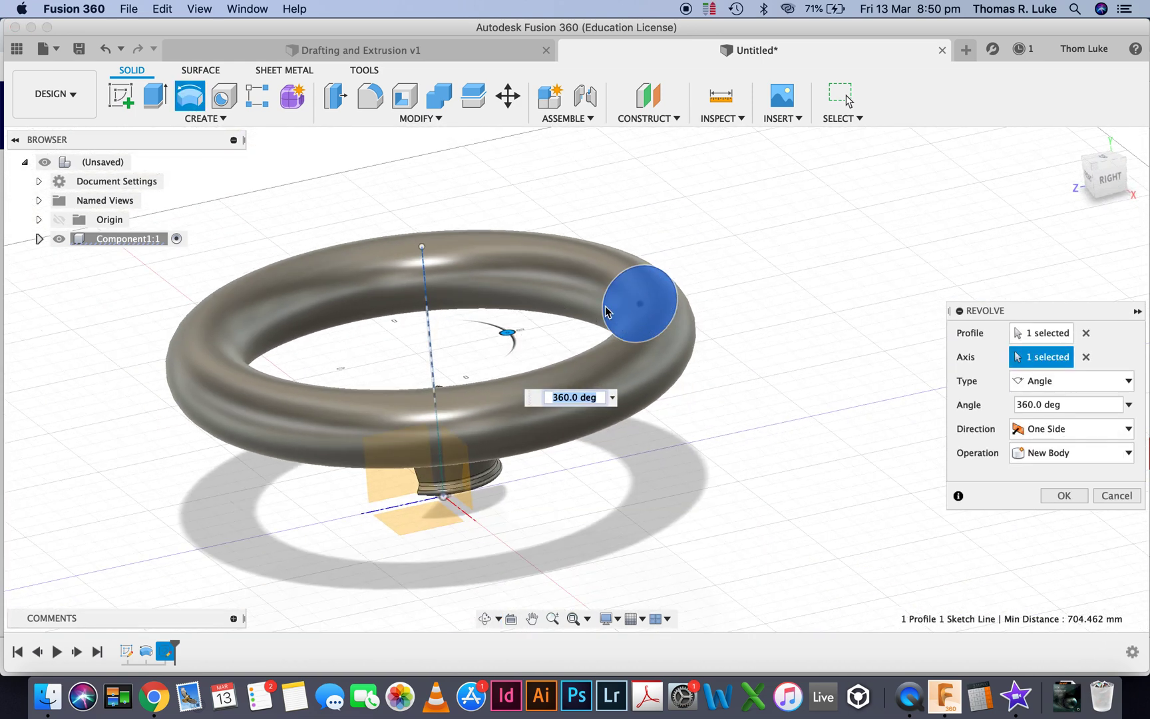
shift+middle_drag(605, 328, 534, 367)
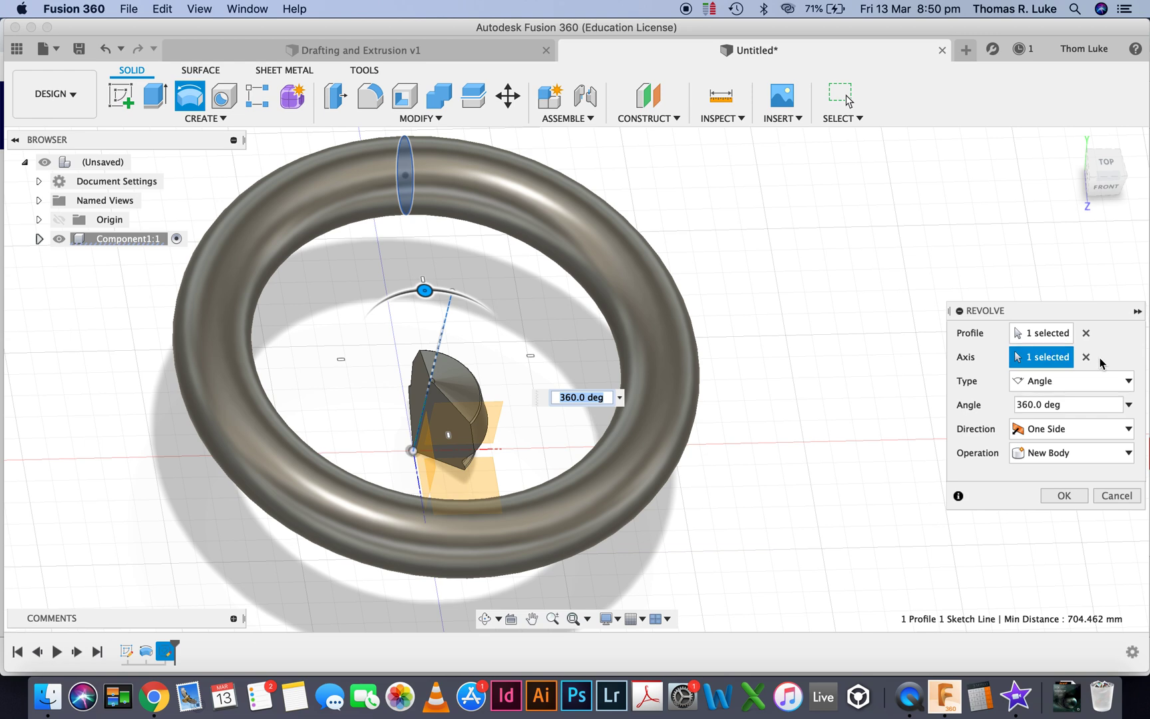
Step: Try a slanted edge of the first body's cut face as the revolve axis in place of the construction line
click(1086, 357)
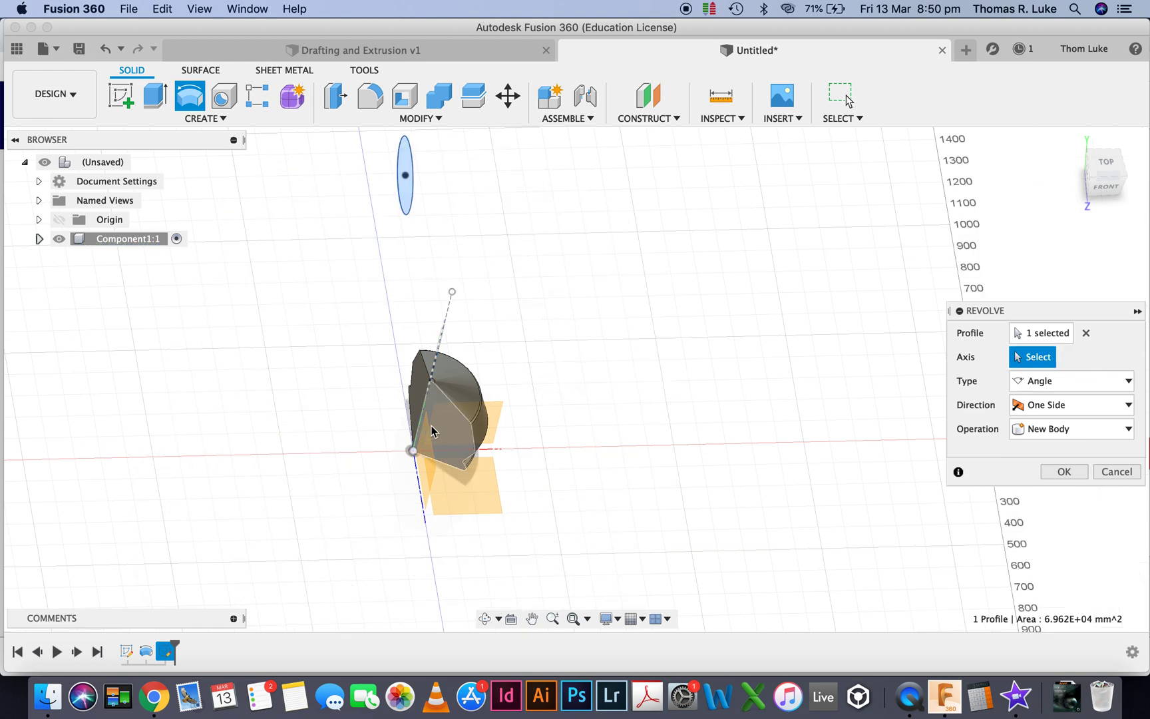
click(467, 421)
shift+middle_drag(494, 370, 448, 336)
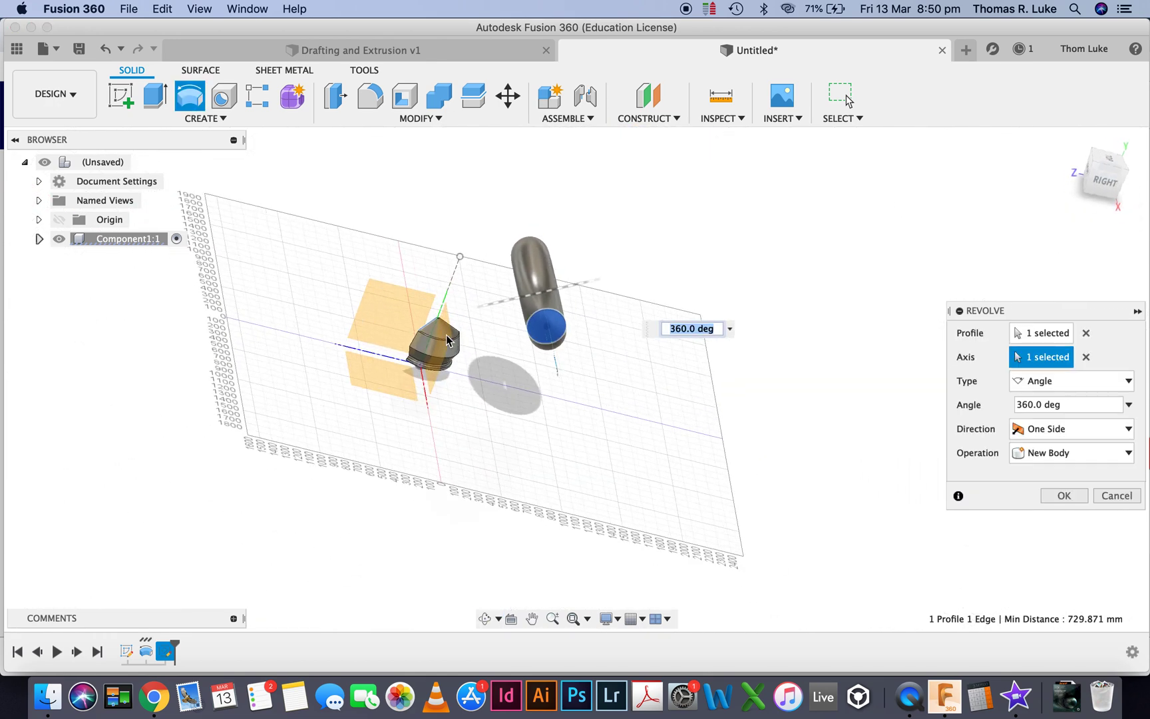
scroll(446, 335, up, 3)
scroll(447, 336, up, 2)
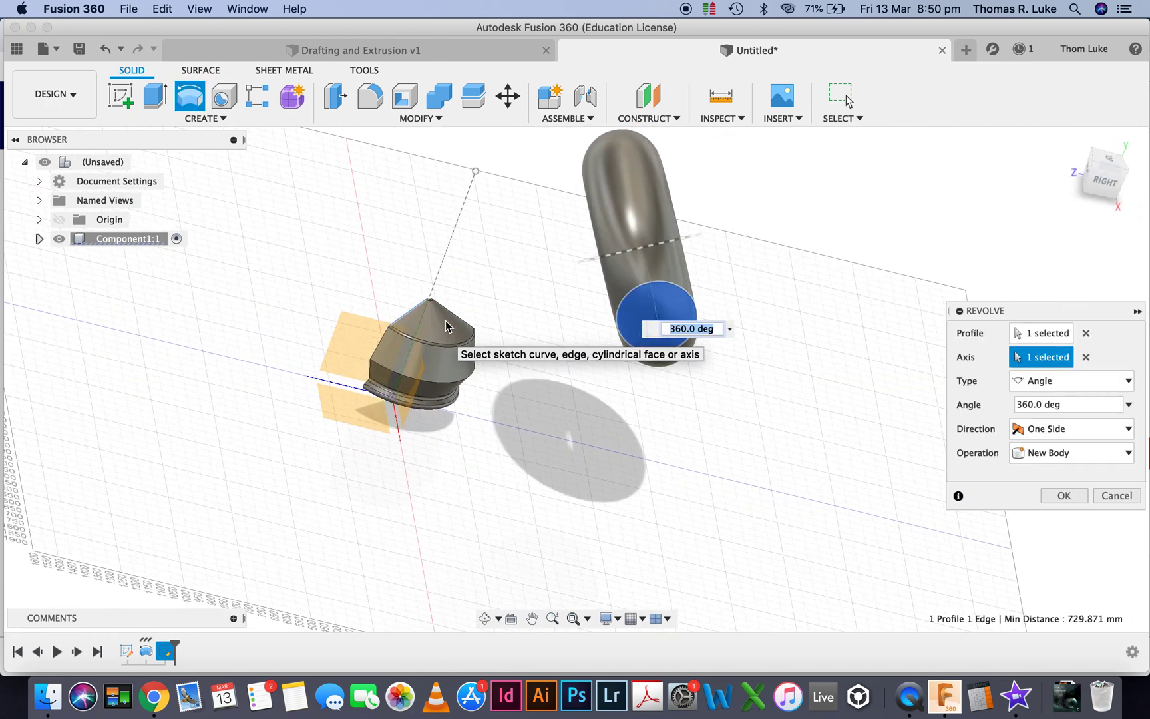
Step: Replace the revolve axis with the vertical construction line
click(1086, 357)
click(440, 270)
mouse_move(501, 276)
shift+middle_down()
mouse_move(502, 289)
mouse_move(458, 285)
shift+middle_up()
scroll(458, 284, up, 3)
scroll(459, 291, down, 3)
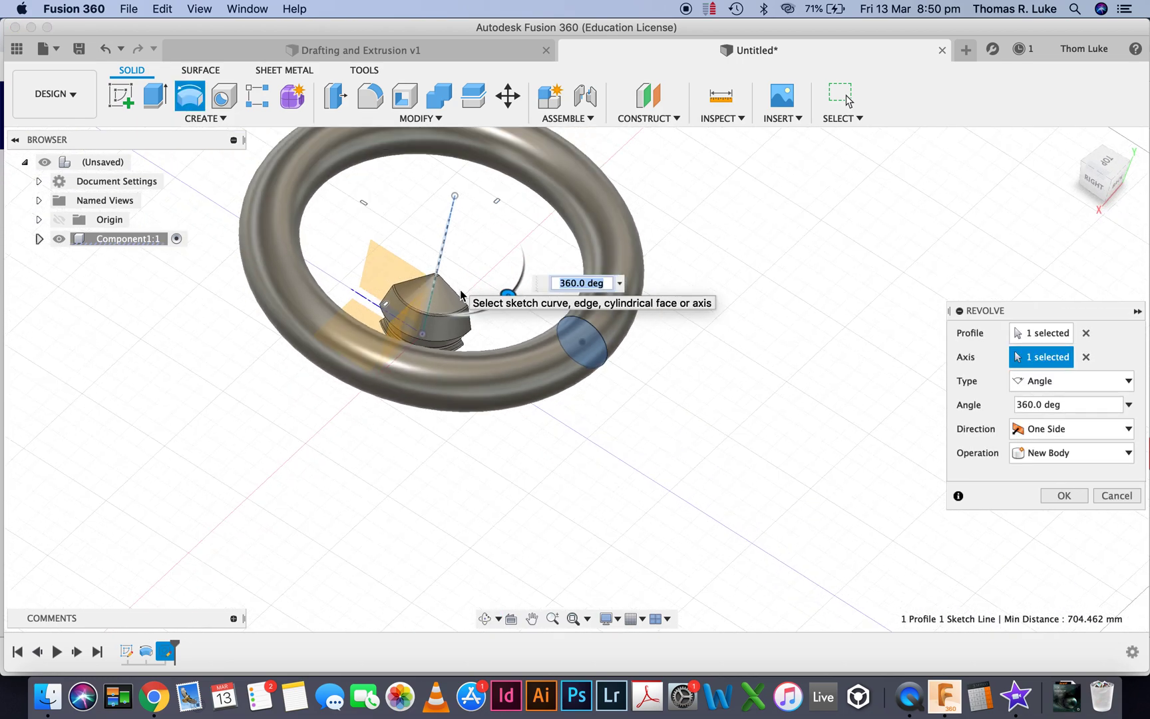
Step: Check the ring preview around the first body and complete the one-sided 360-degree revolve as a new body
scroll(452, 326, up, 4)
shift+middle_drag(452, 333, 589, 344)
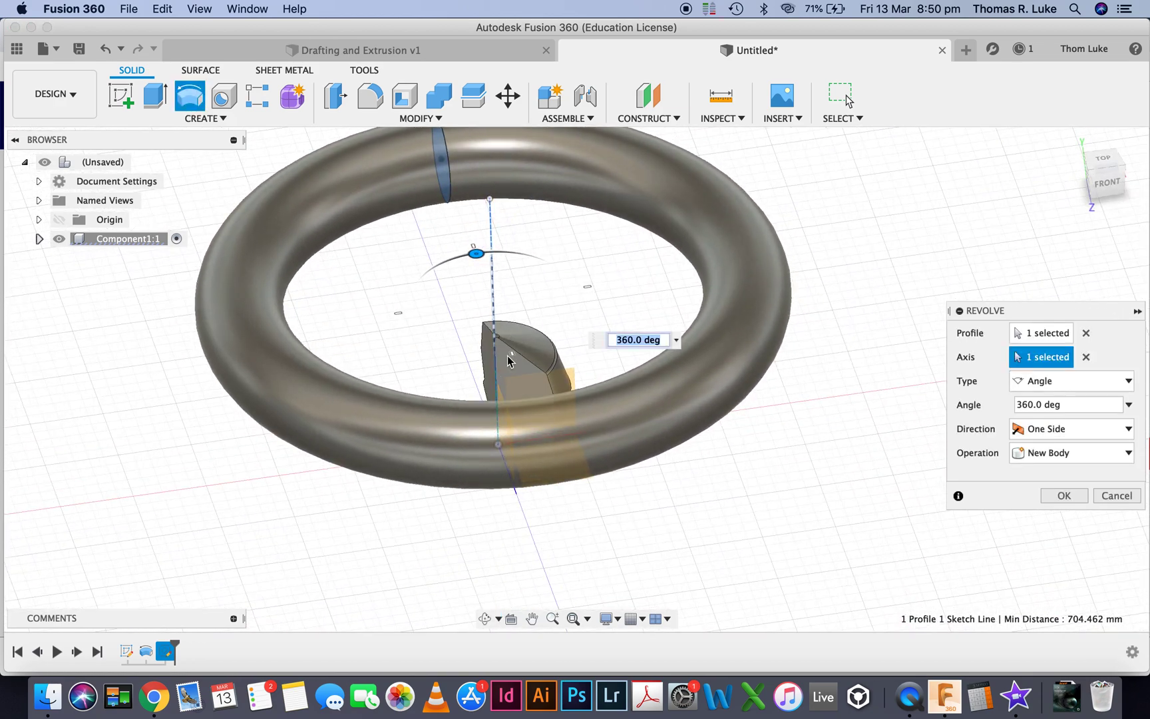
shift+middle_drag(455, 298, 405, 316)
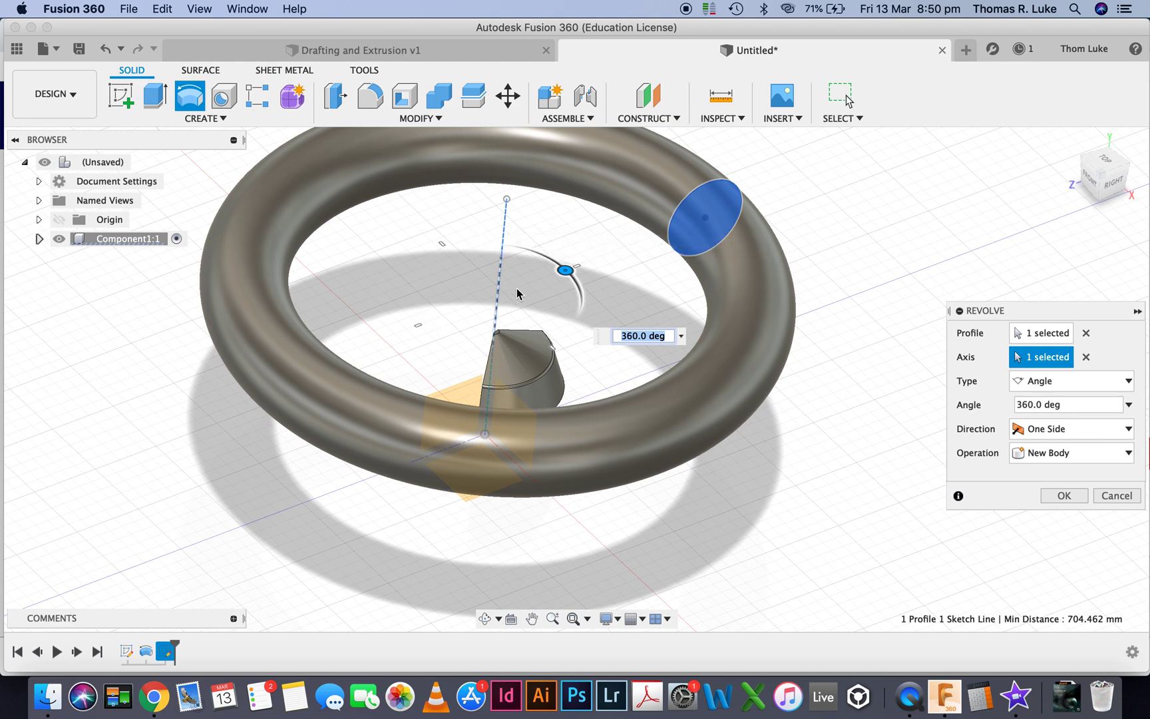
scroll(477, 360, up, 3)
scroll(476, 393, down, 5)
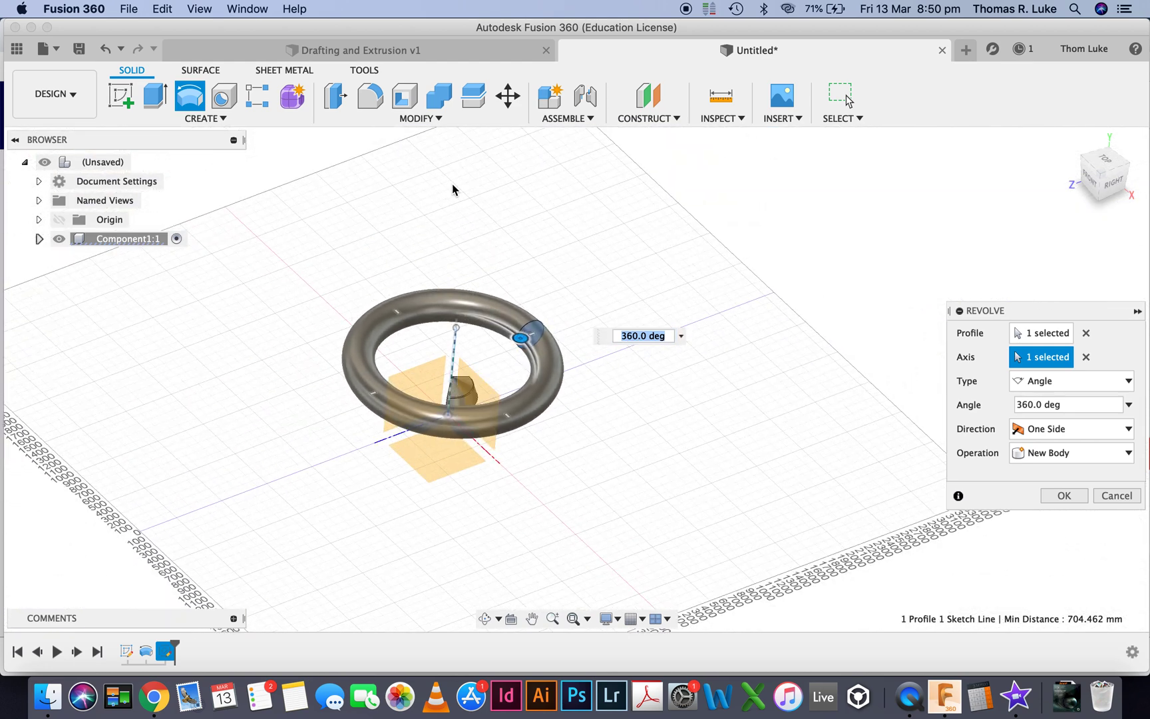
scroll(550, 336, up, 4)
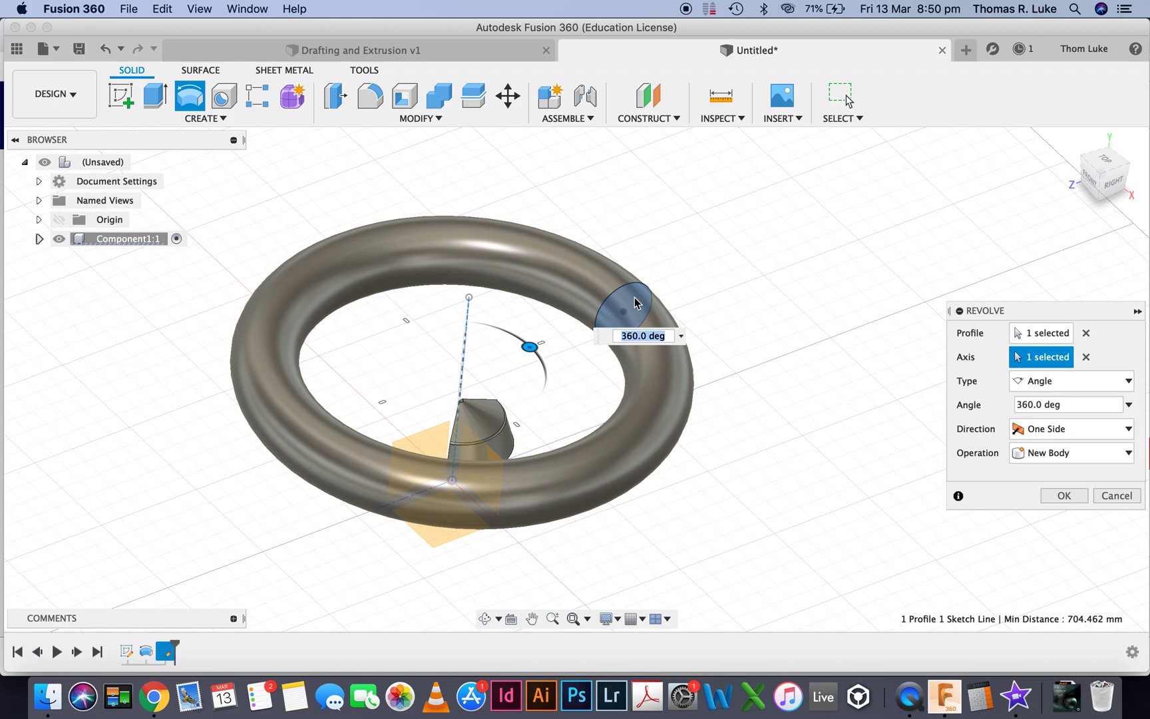
click(1062, 495)
shift+middle_drag(650, 364, 513, 393)
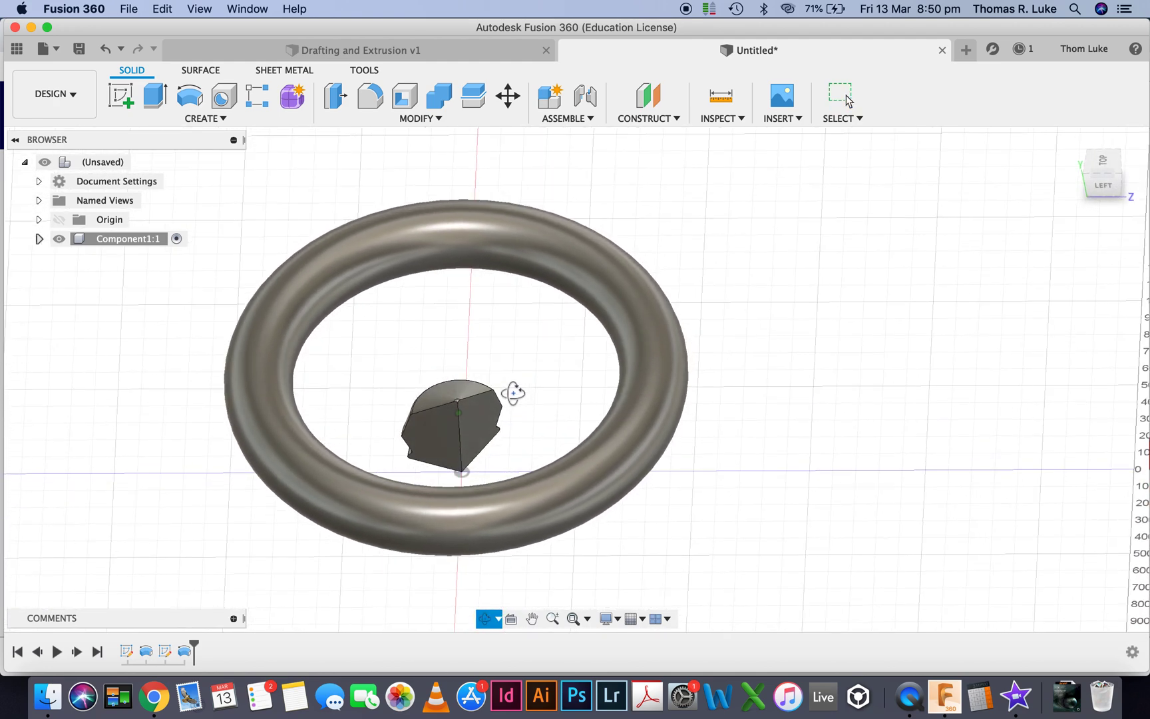